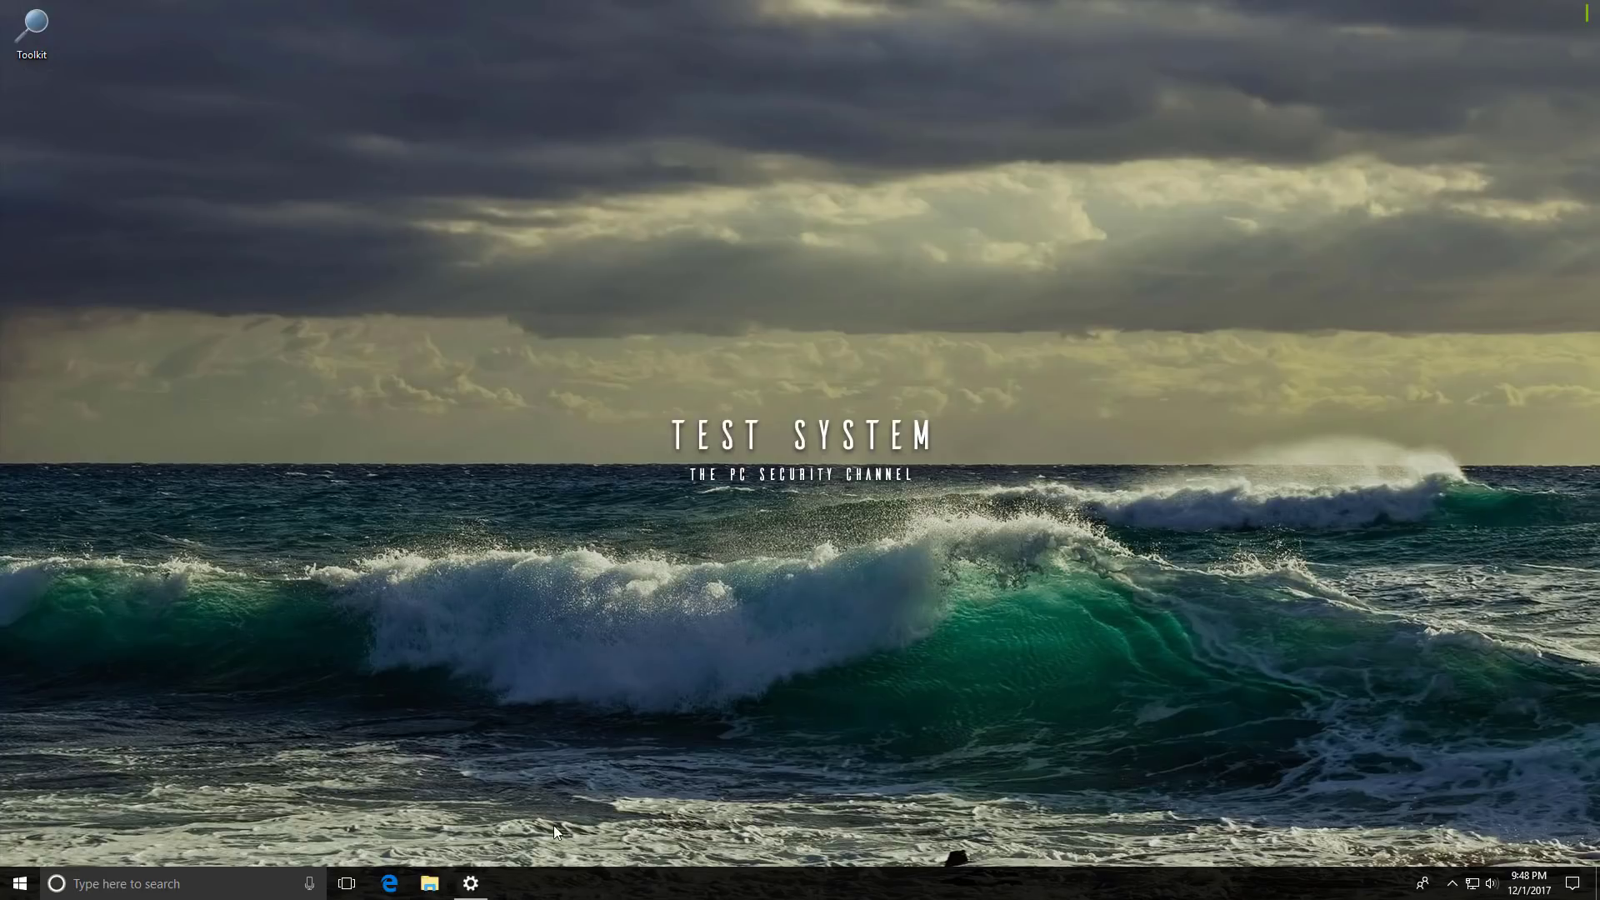
- Bring the Settings About page (Windows 10 Pro 1709, build 16299.98) to the front
click(471, 884)
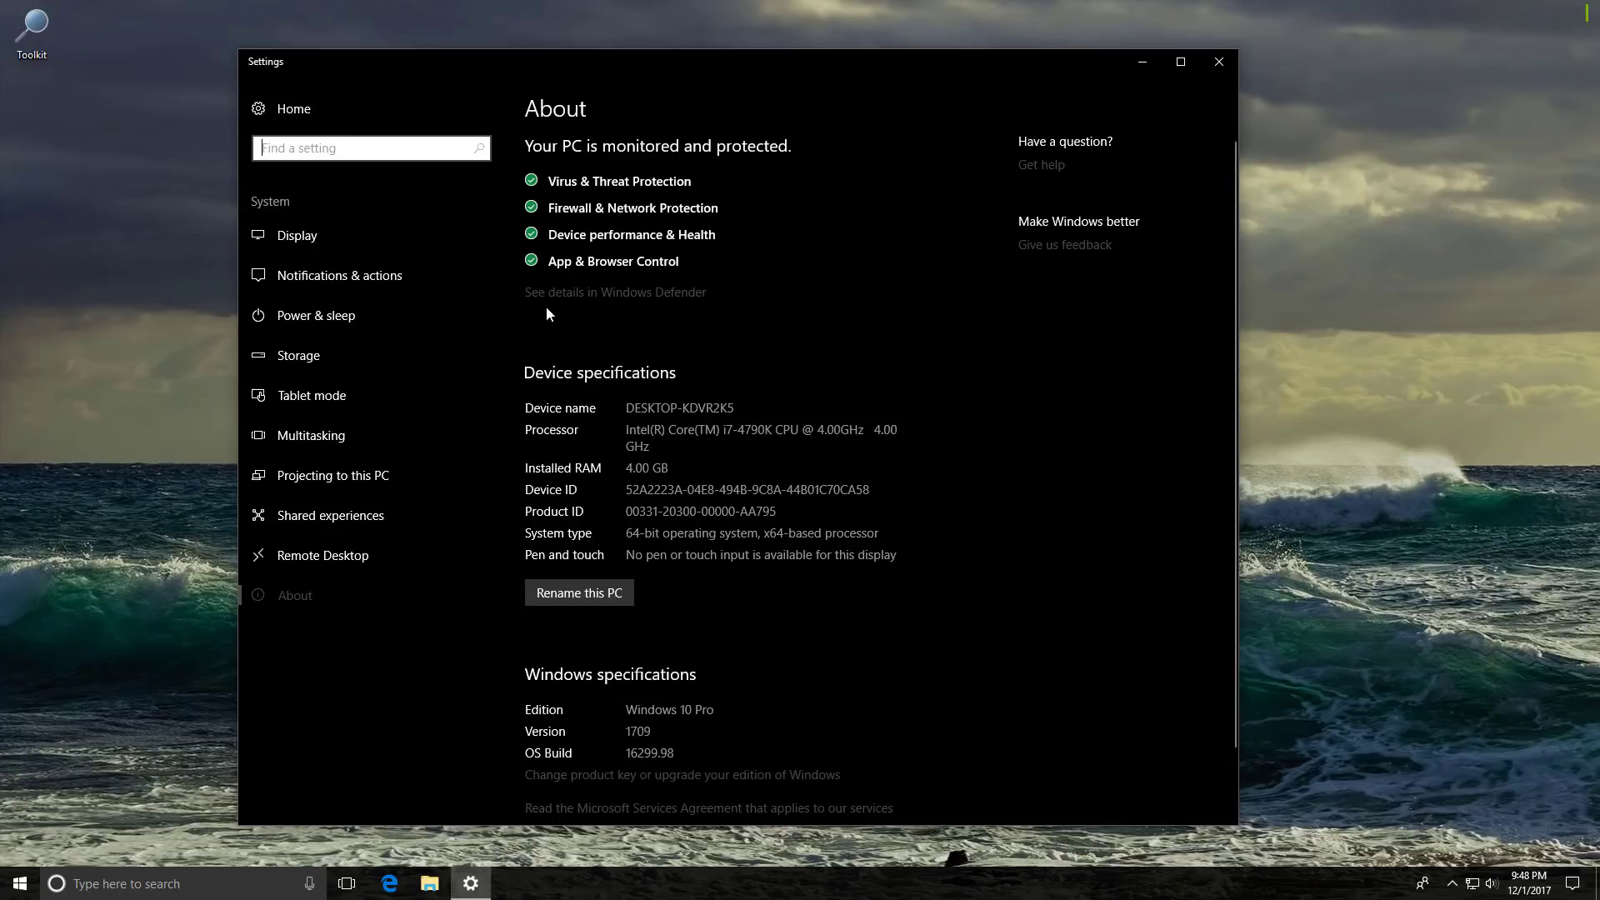
- Go from the Settings security summary to Defender's Virus & threat protection page
click(579, 294)
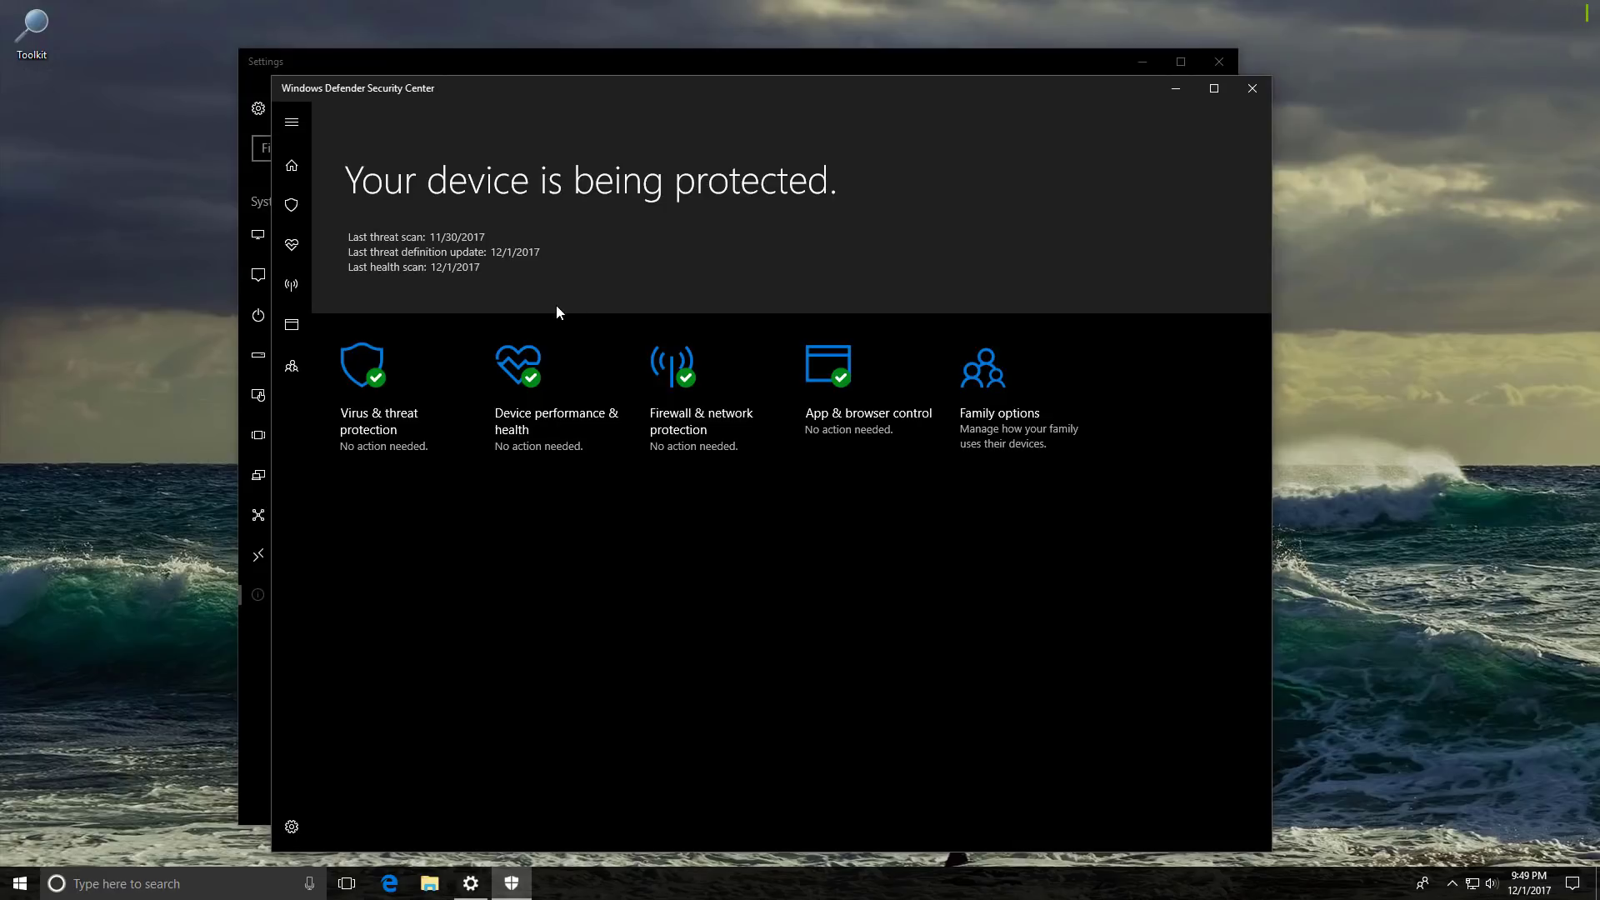
click(417, 390)
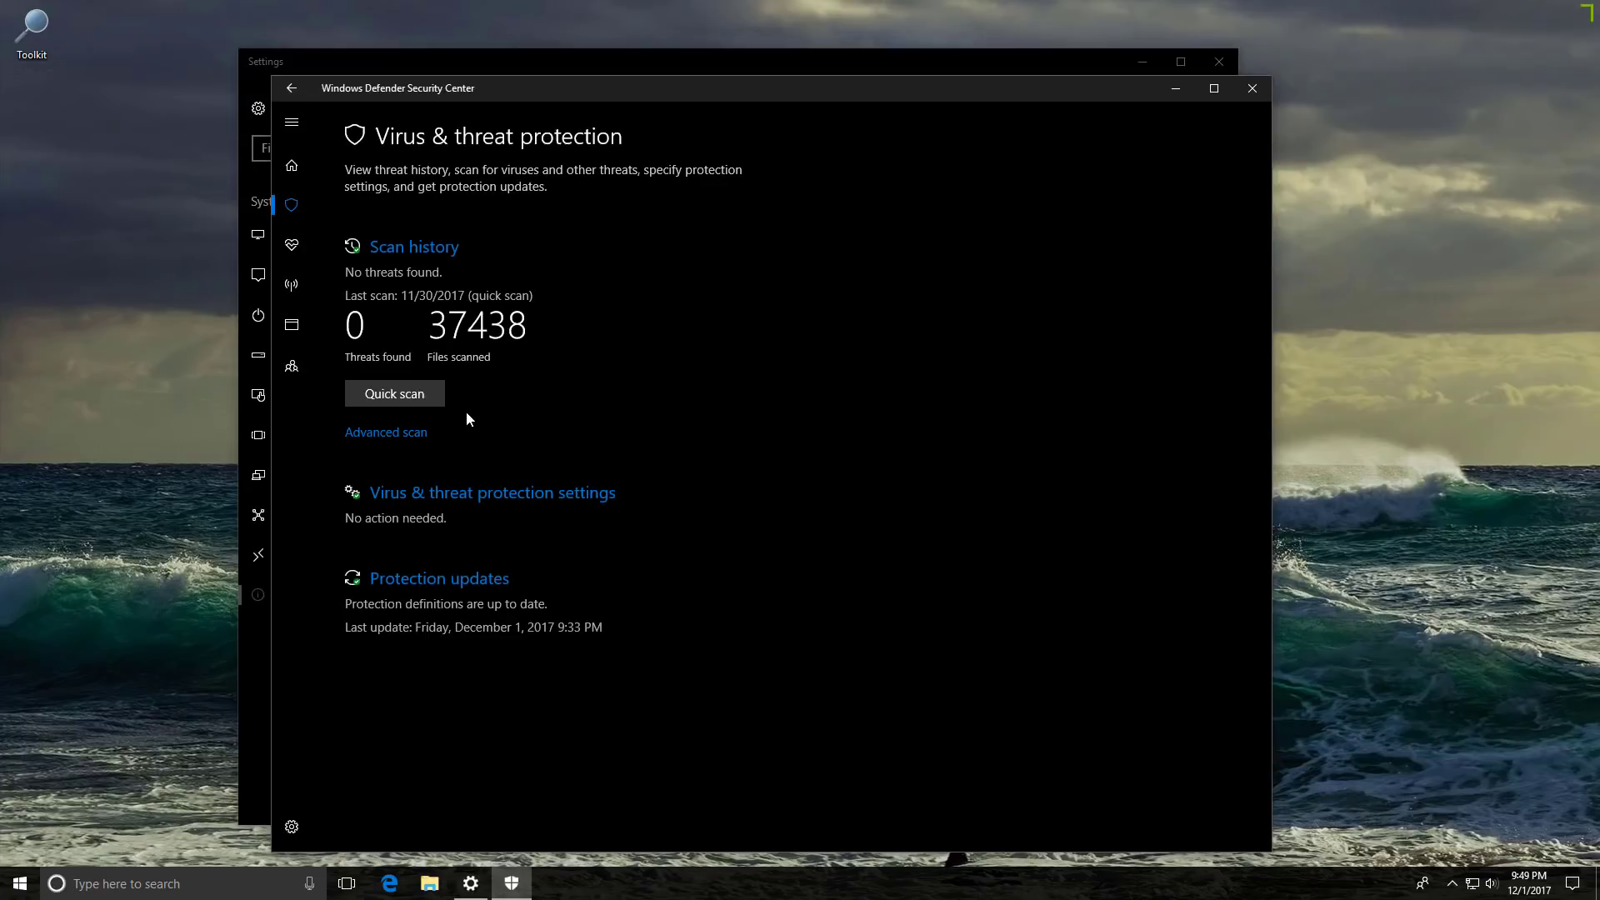
- Check that real-time, cloud-delivered, sample submission and Controlled folder access toggles are On
click(464, 491)
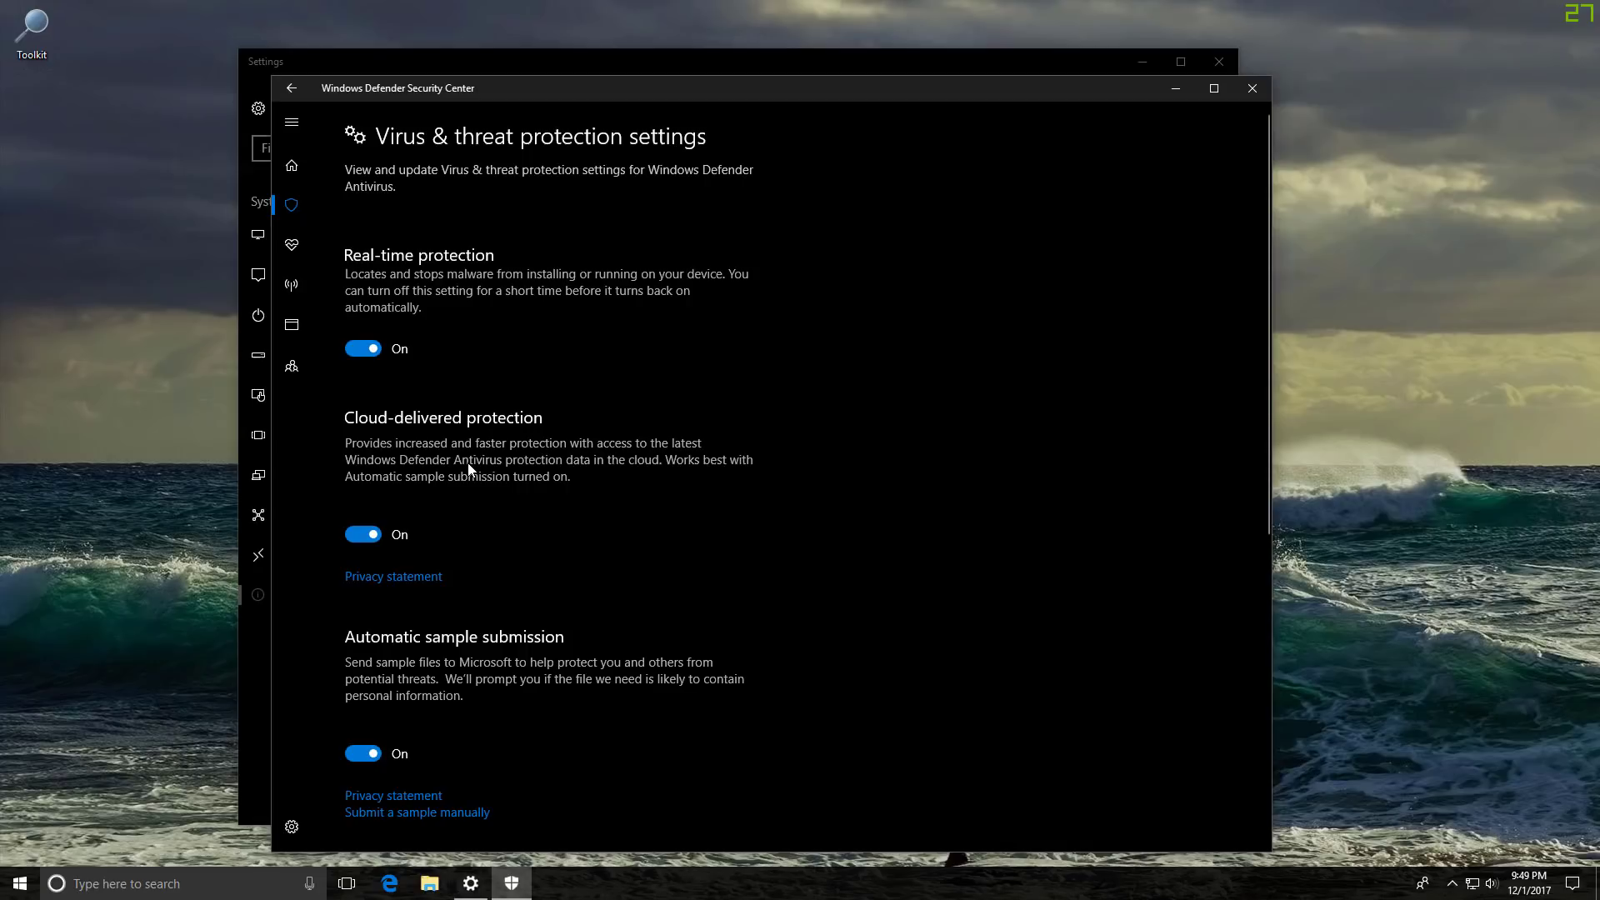
scroll(470, 469, down, 5)
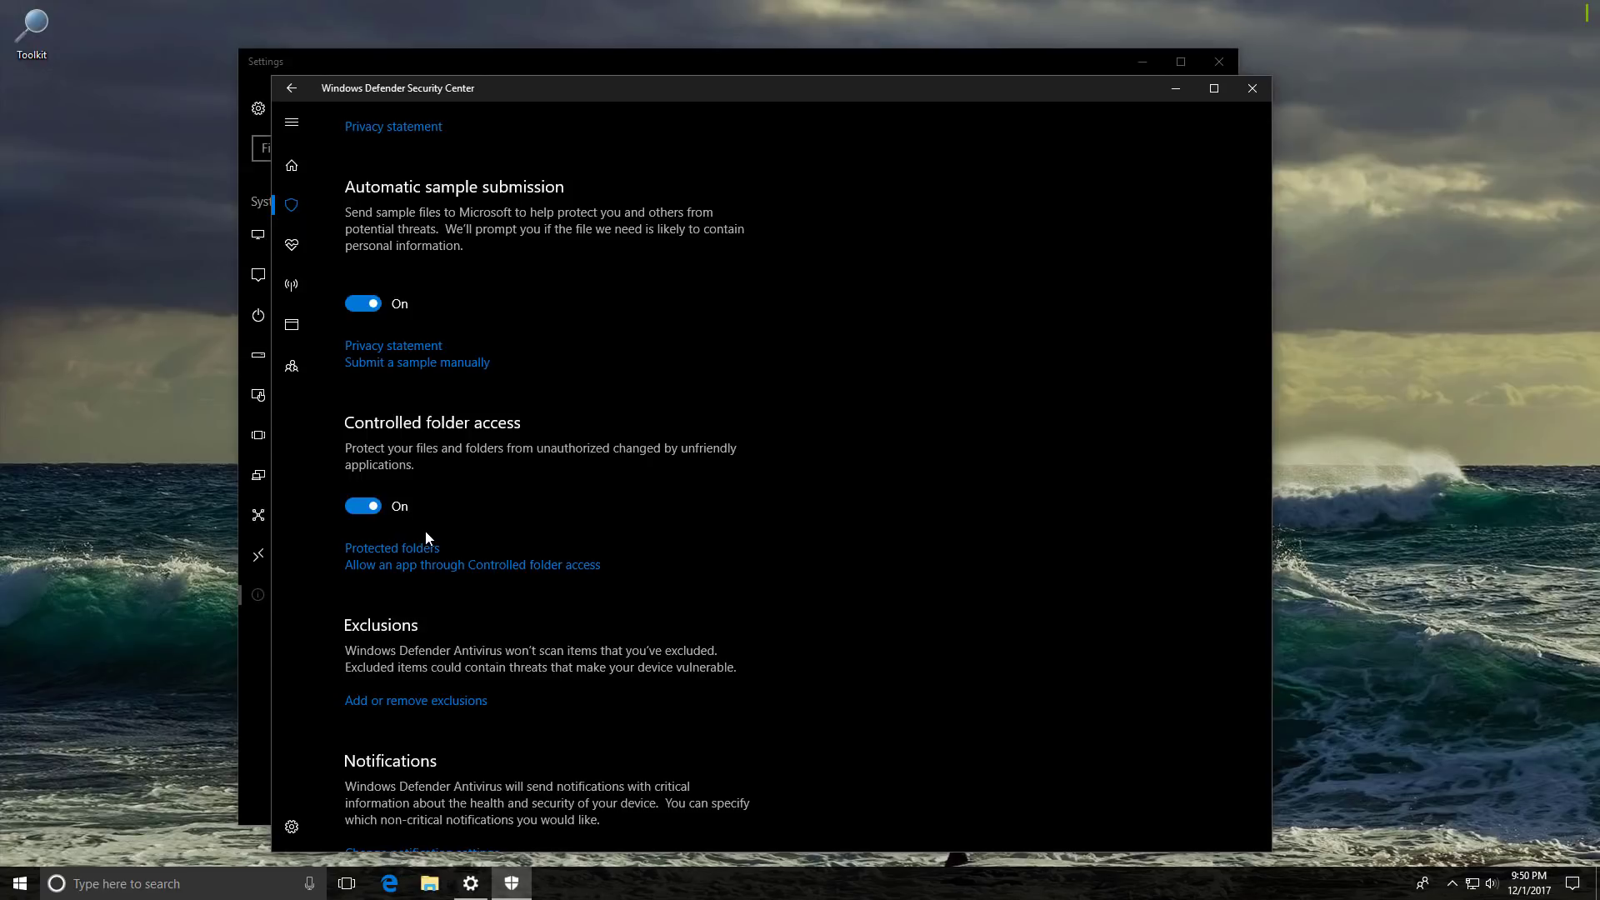
click(392, 547)
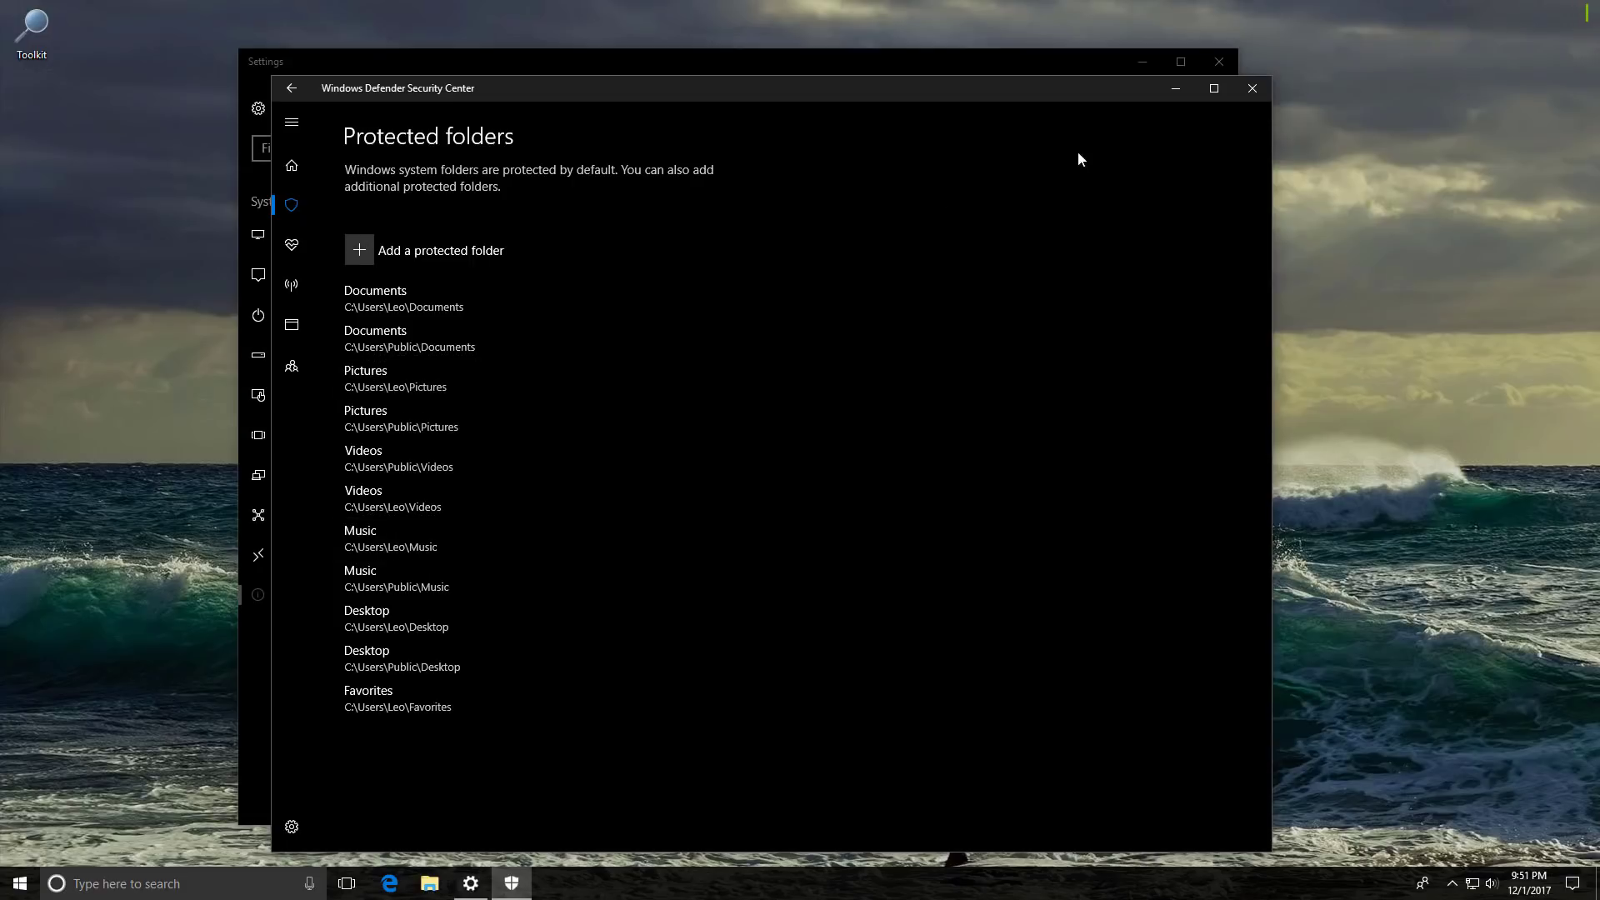
- Minimize the Defender window after reviewing the protected folders list
click(1177, 92)
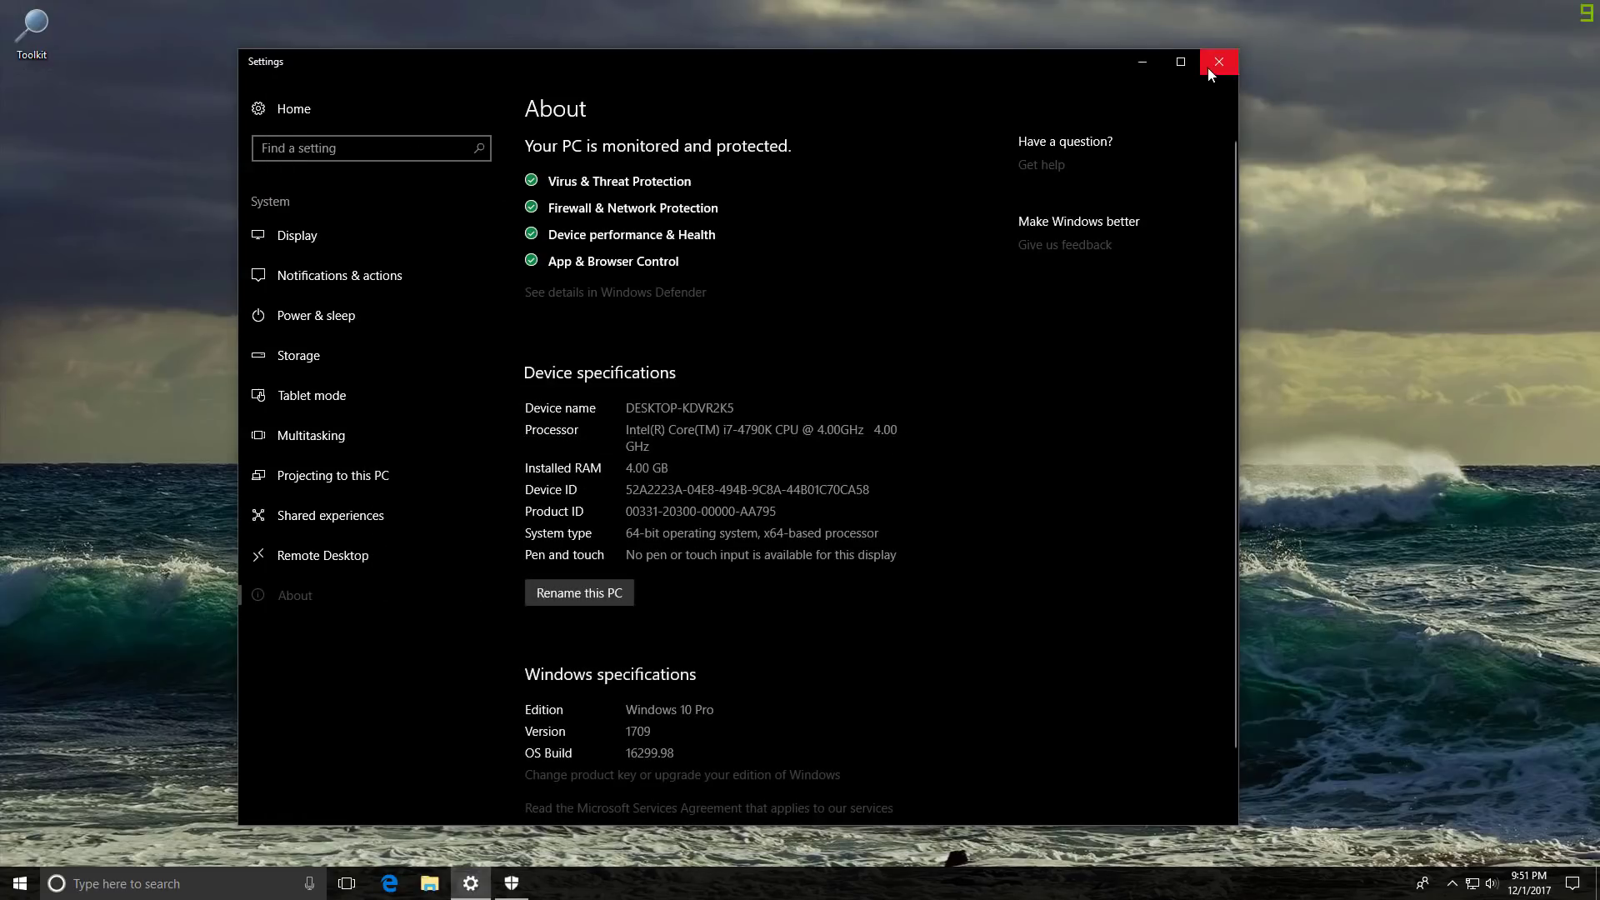
- Close the Windows Settings window
click(1212, 72)
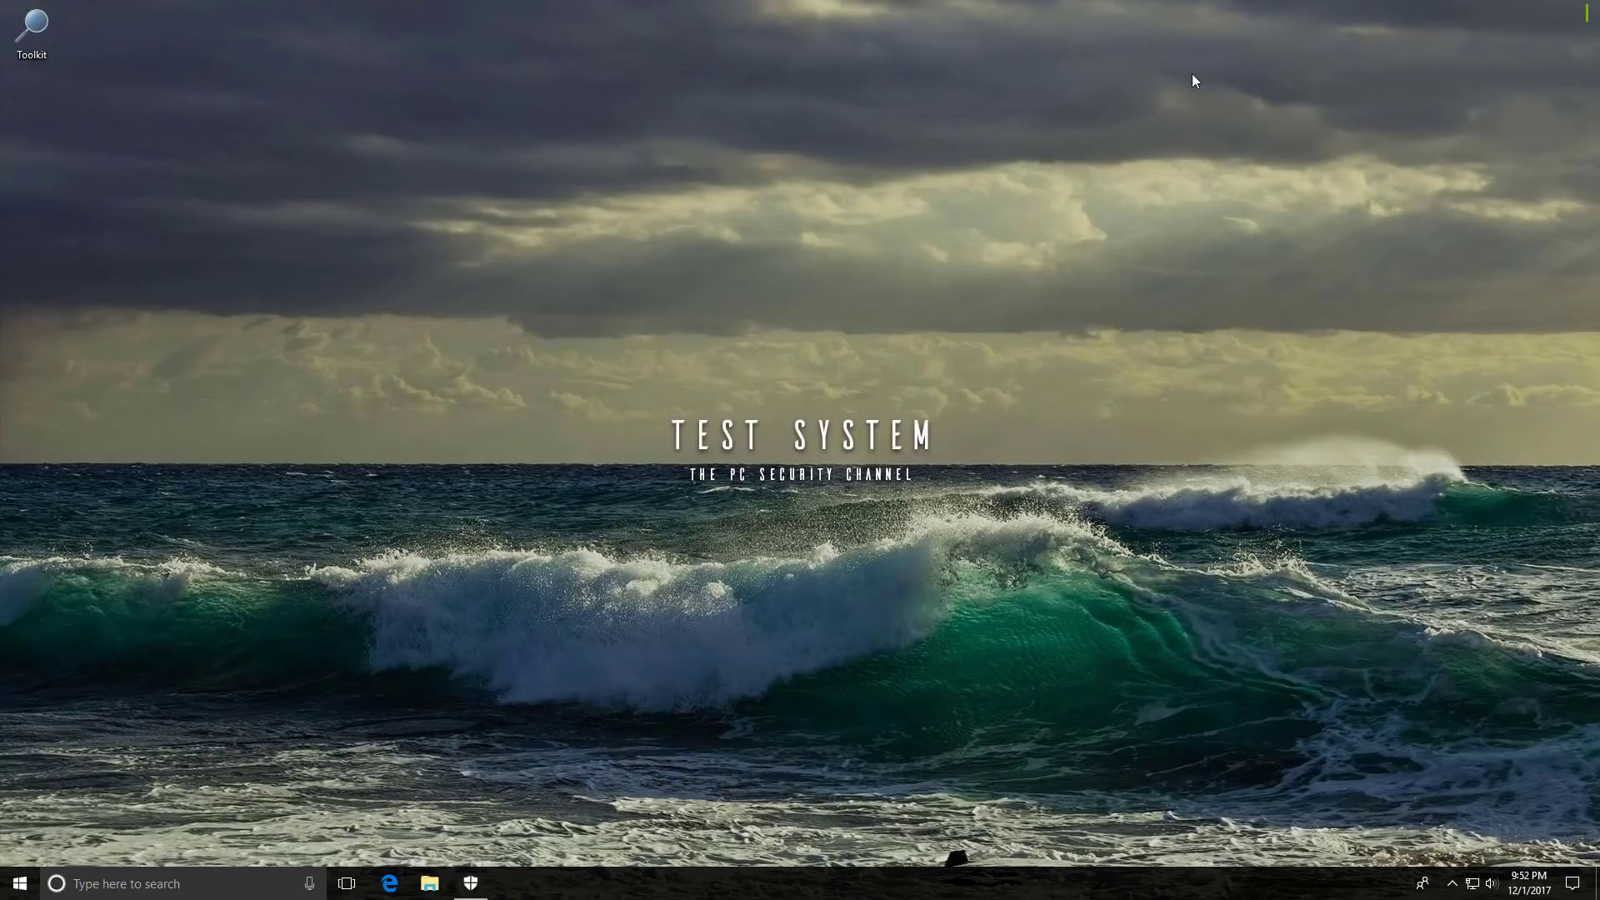
- Browse in File Explorer to the Malware folder on the Lab (E:) drive
click(430, 882)
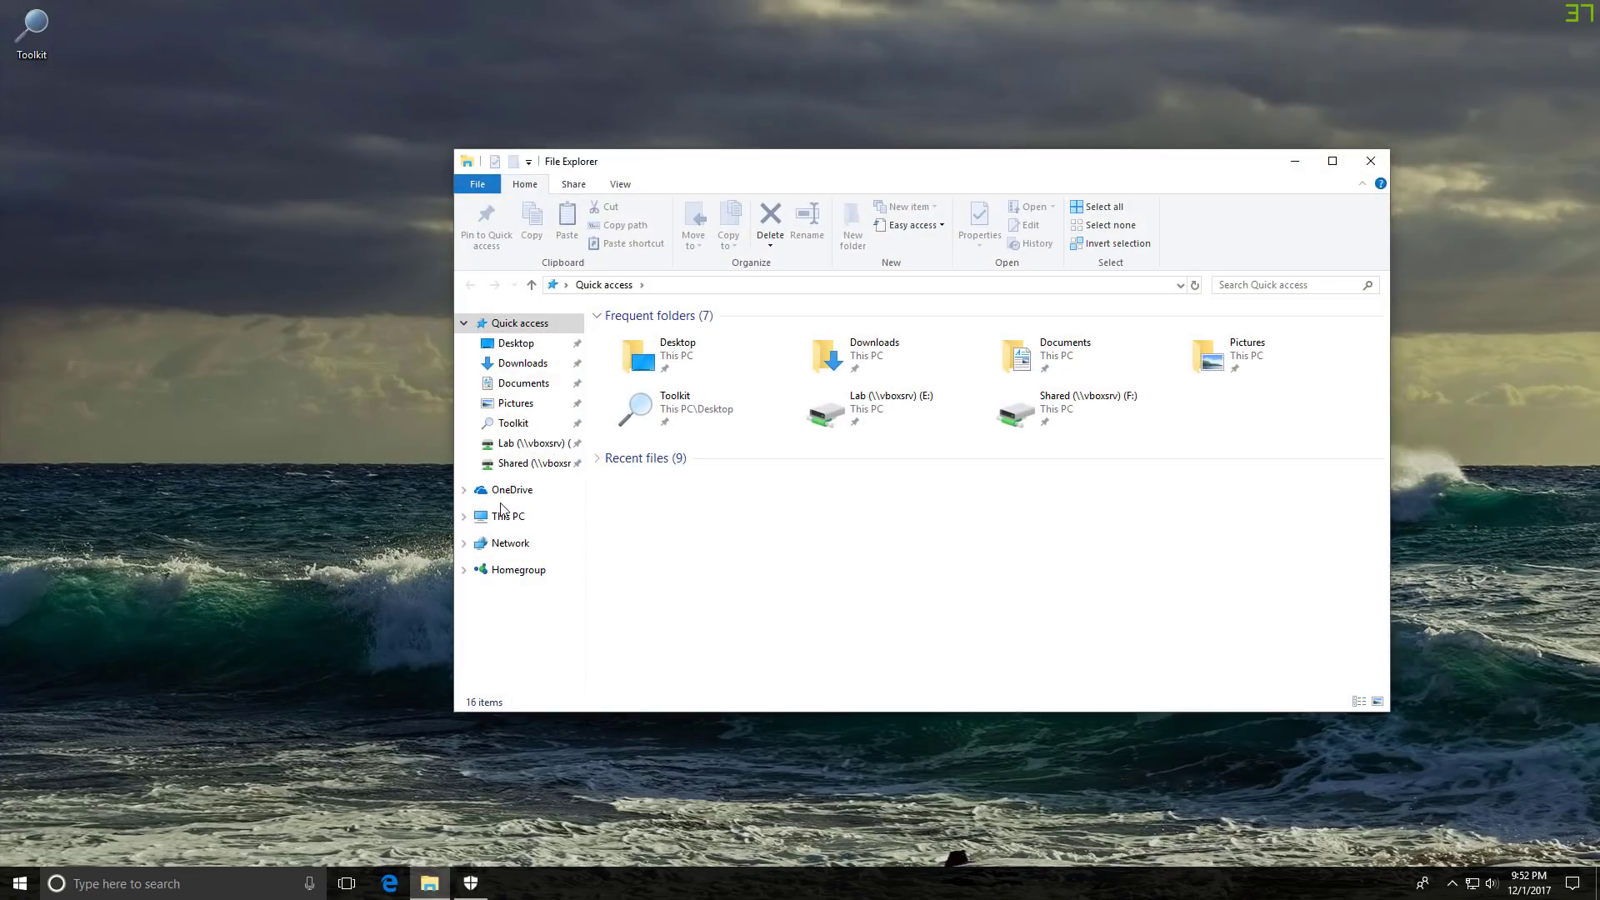
click(525, 443)
double_click(617, 370)
- Copy the Pictolocker script onto the desktop and close the Malware folder window
drag(638, 405, 48, 182)
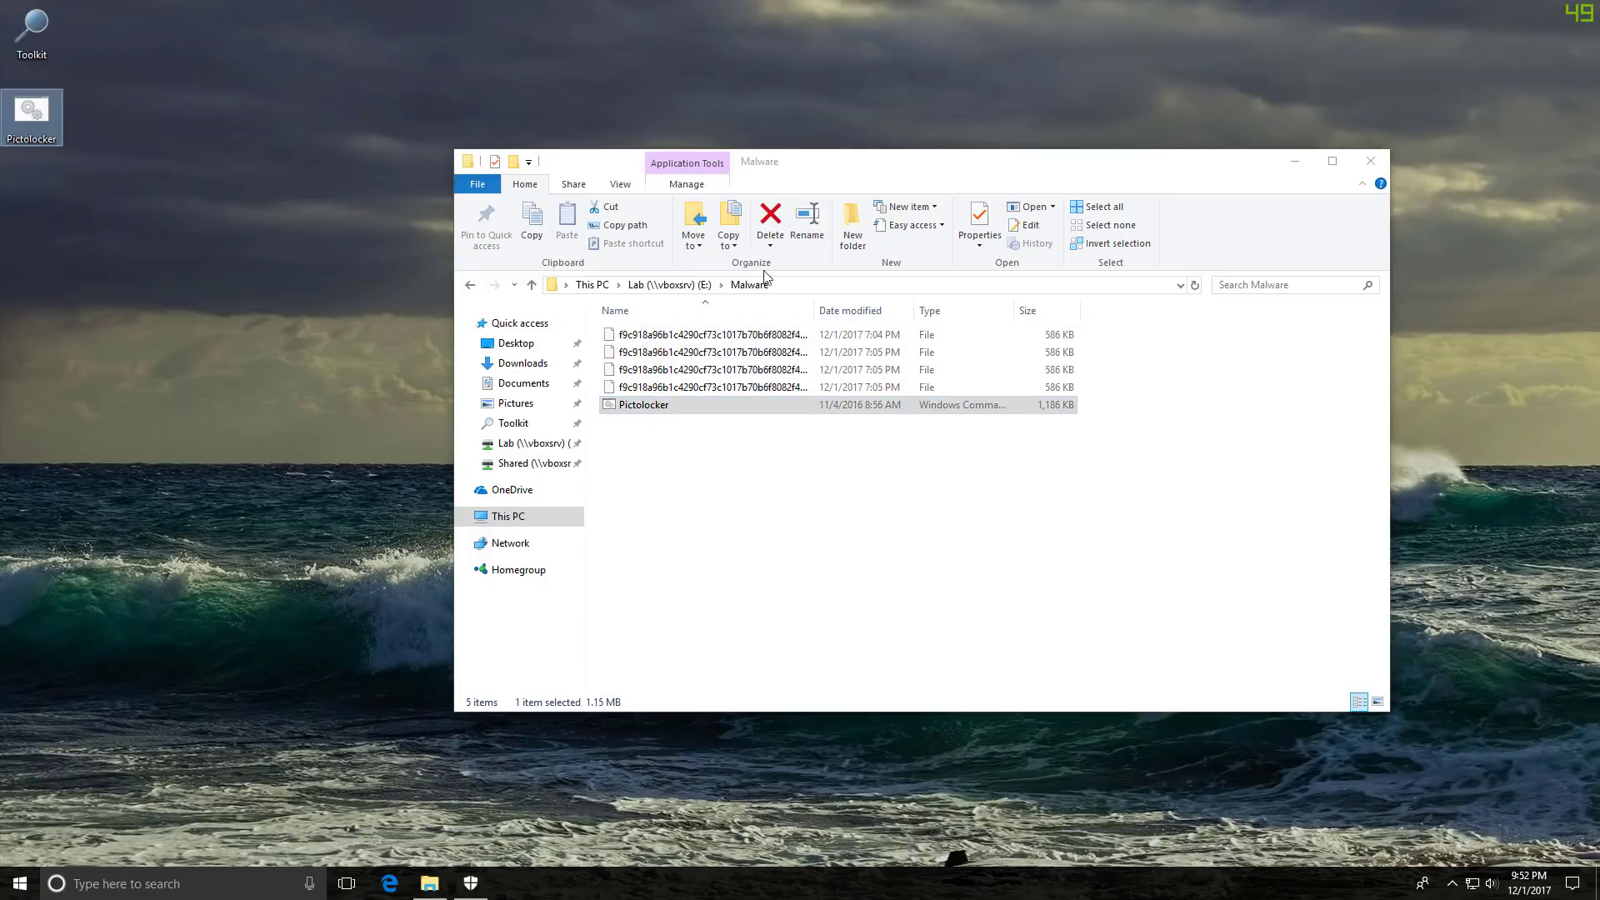
click(1371, 160)
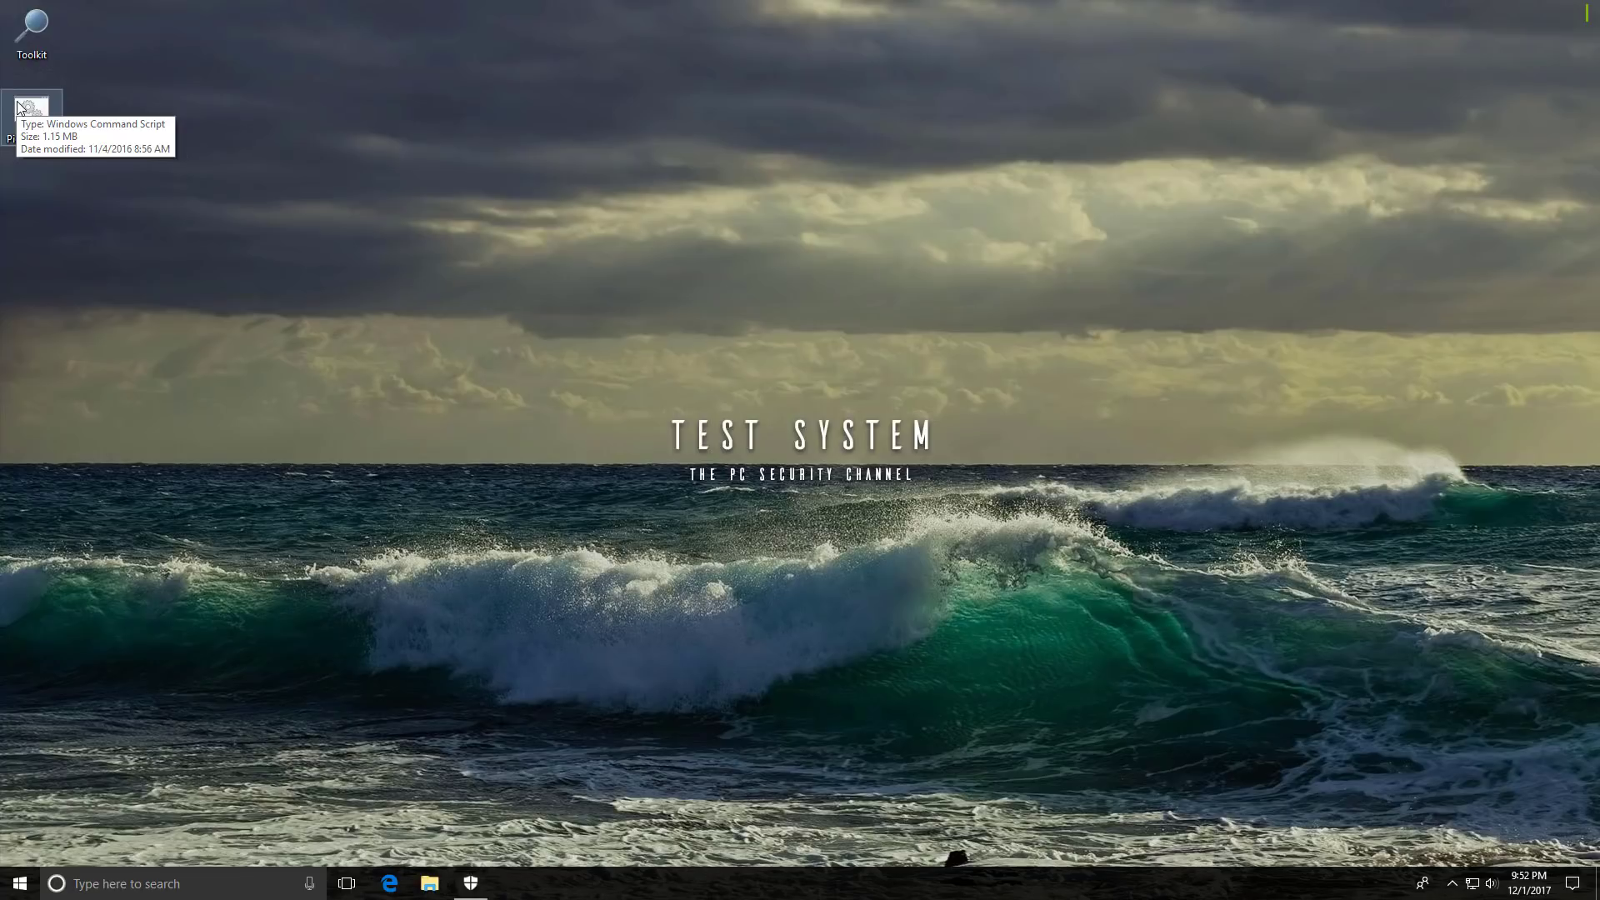
click(32, 178)
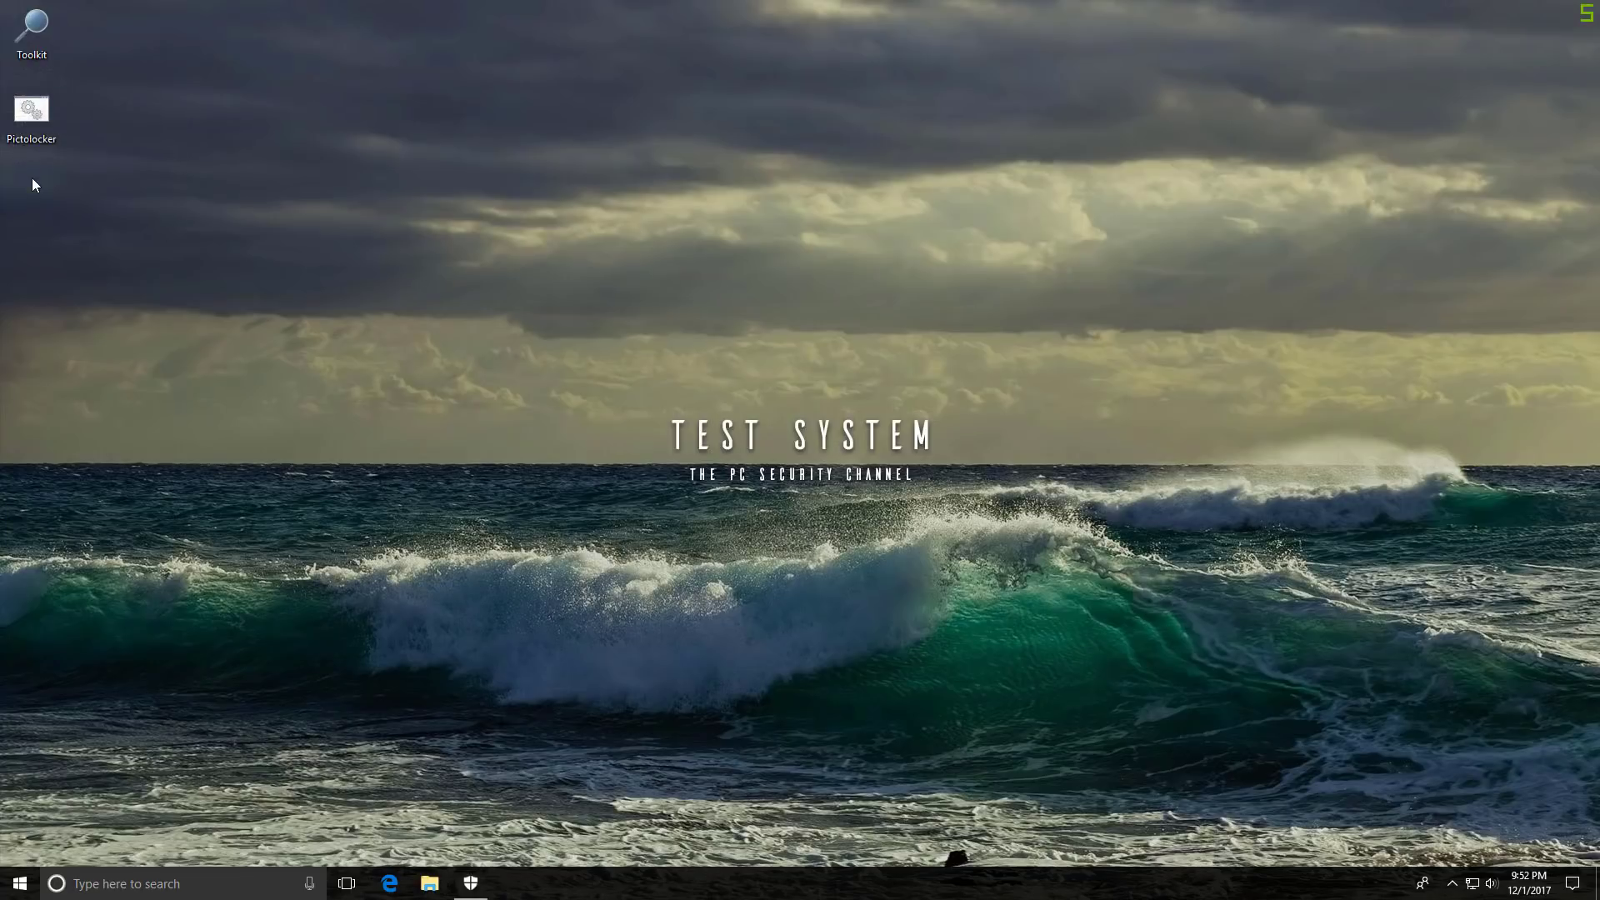
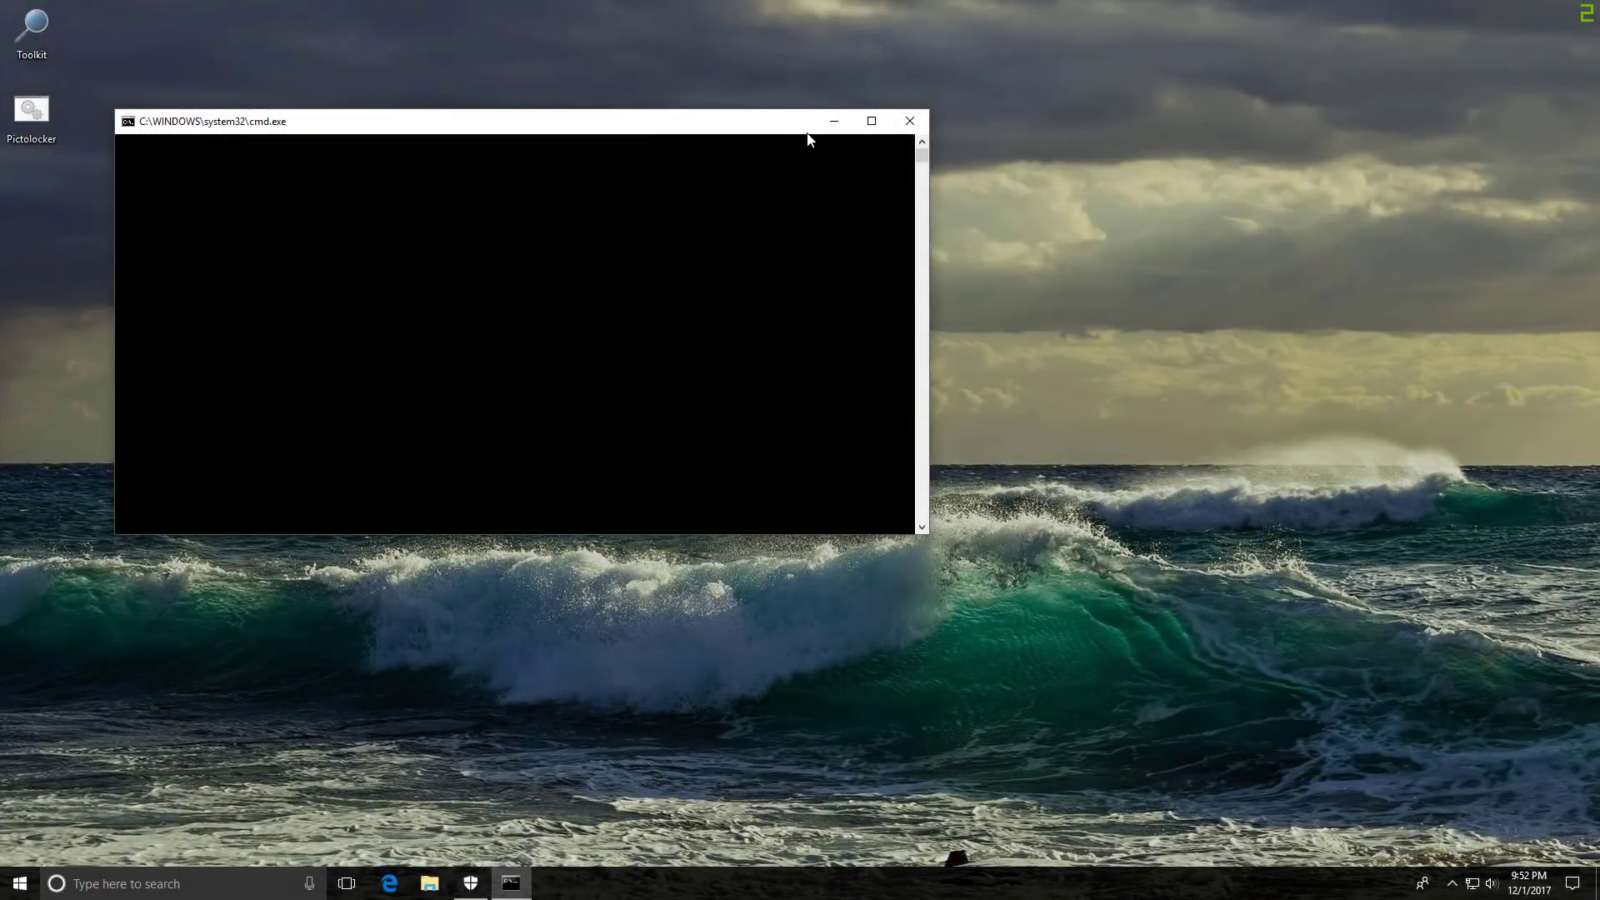
- Minimize the Command Prompt running the Pictolocker script and bring up File Explorer
click(833, 122)
click(430, 884)
- In Pictures, view Test system 8.jpg in Photos to confirm it's unencrypted, then close Photos
click(515, 403)
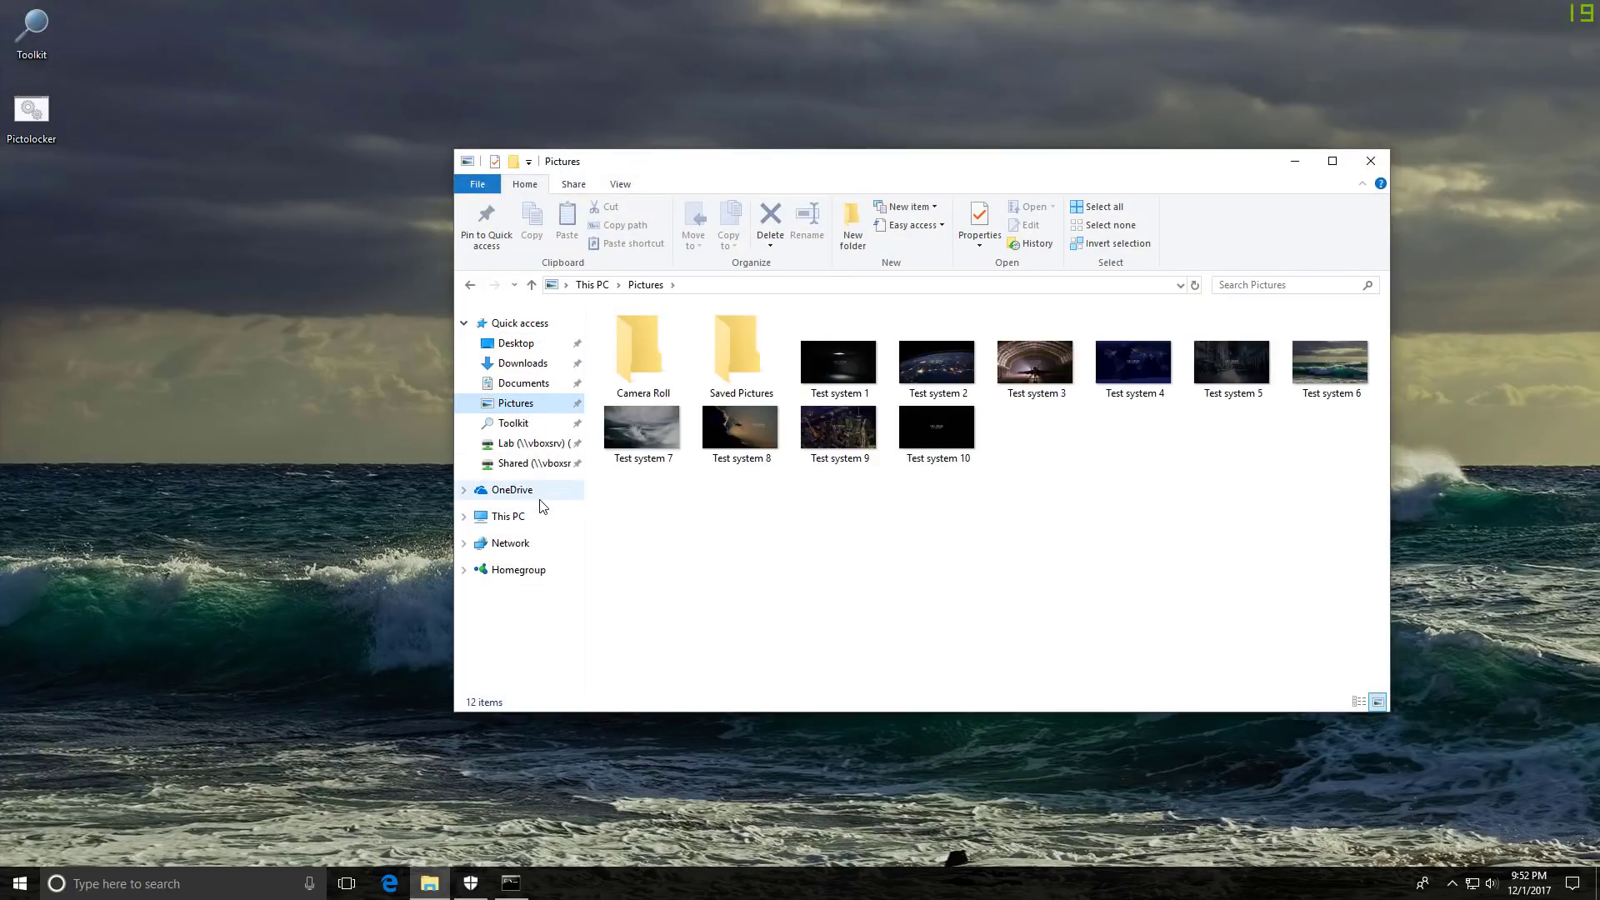
double_click(738, 446)
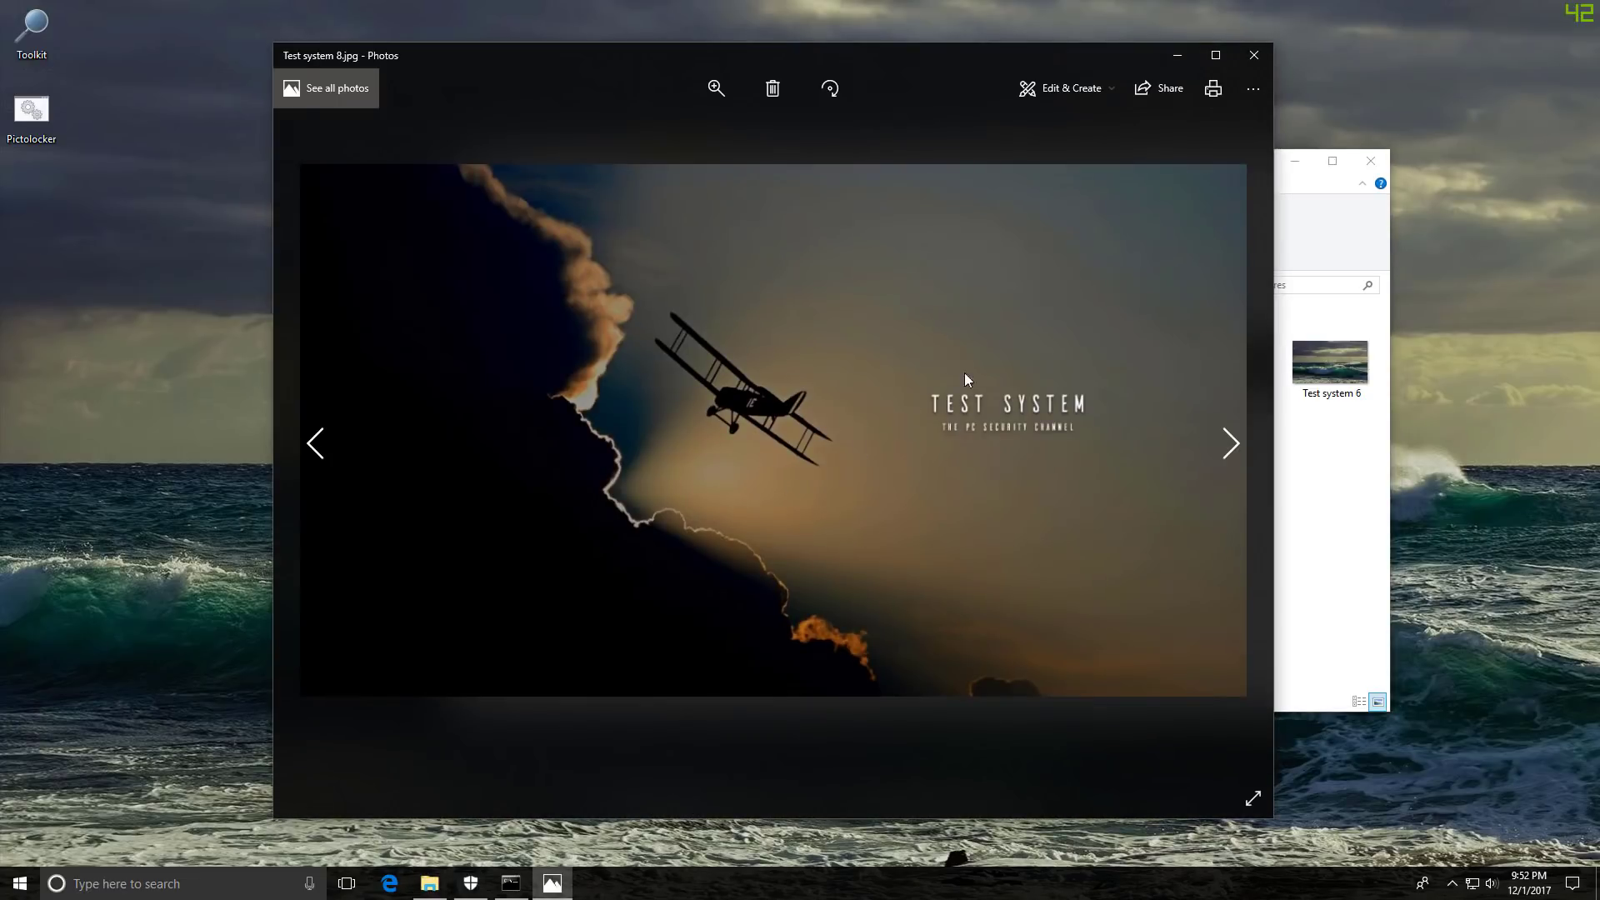
click(1247, 58)
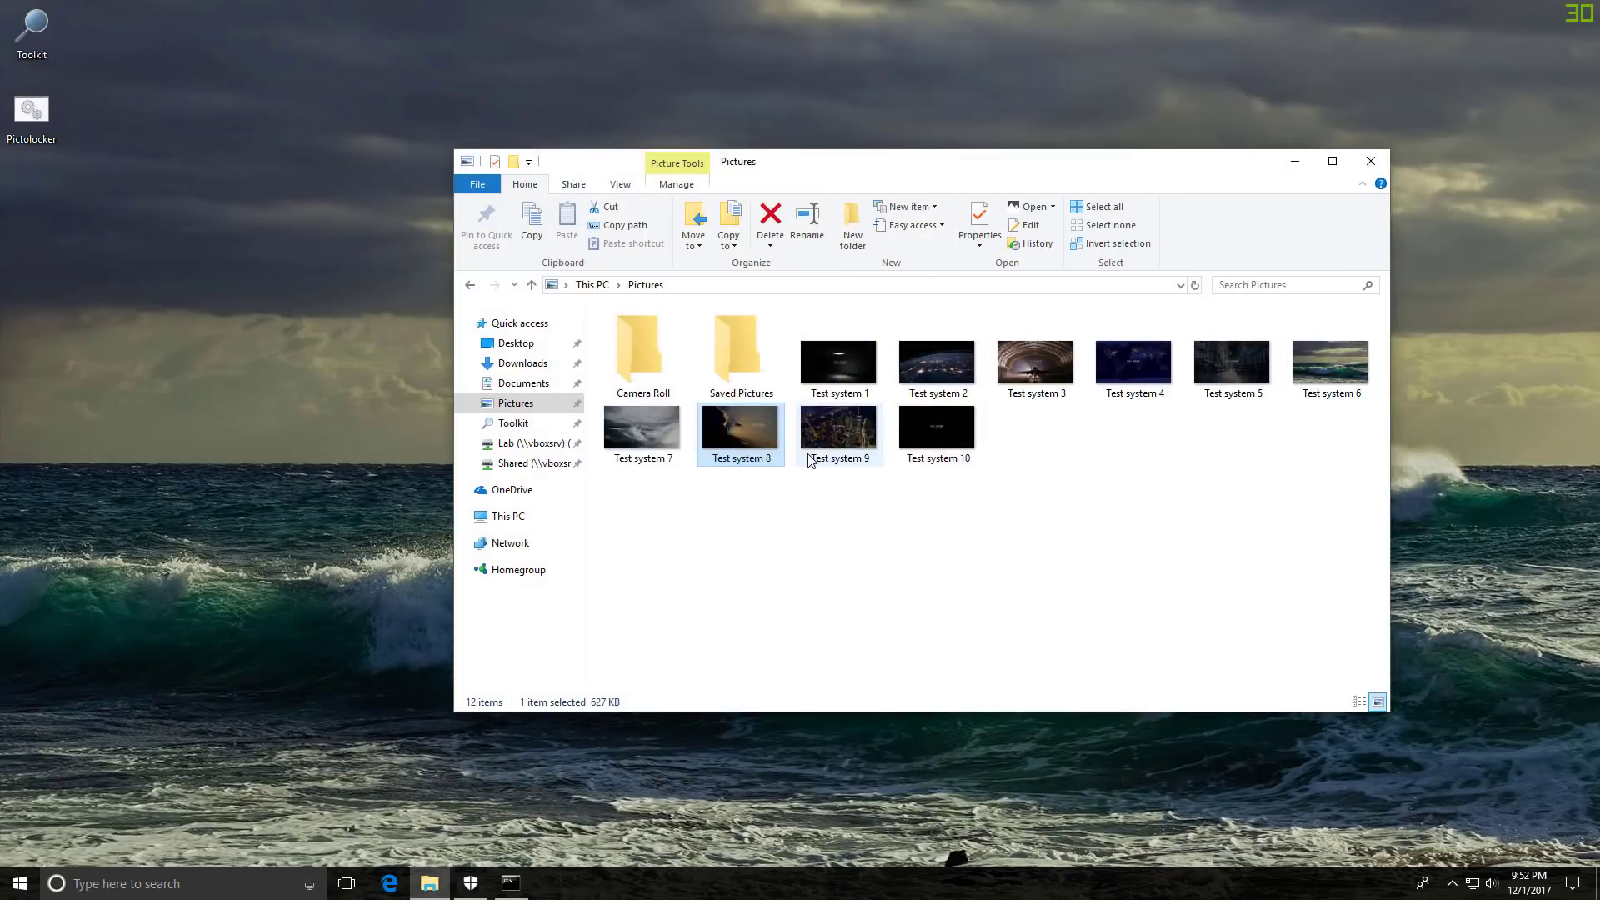
- Browse the Shared (F:) VM Wallpapers folder, where all 10 Test system images show the WinRAR Karma note
click(558, 472)
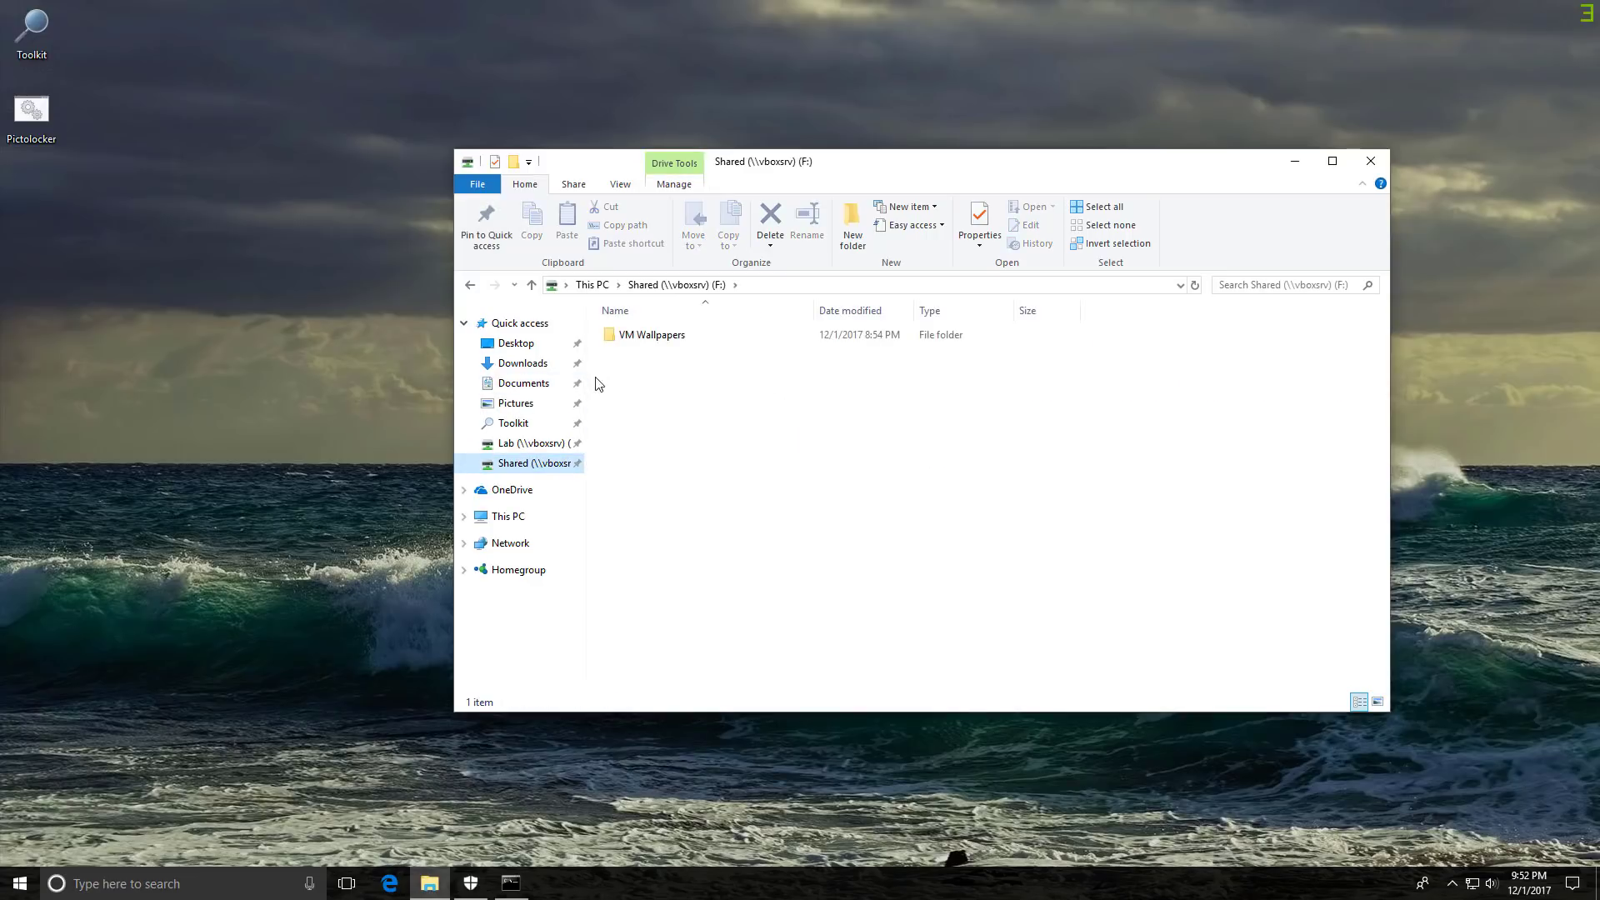
double_click(636, 337)
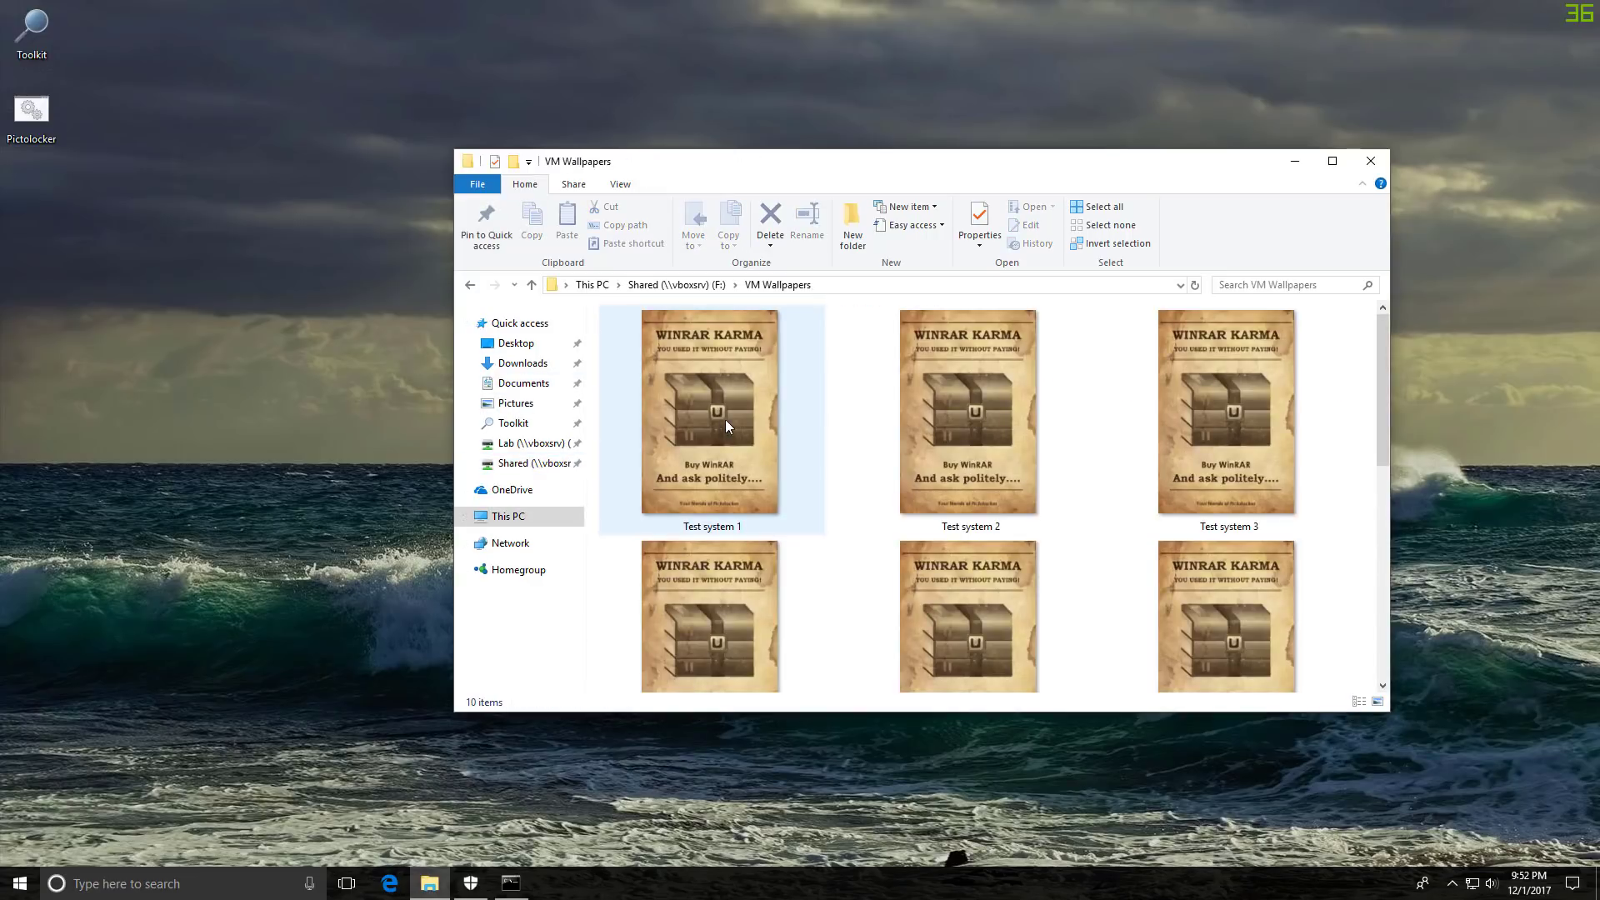
scroll(768, 419, down, 5)
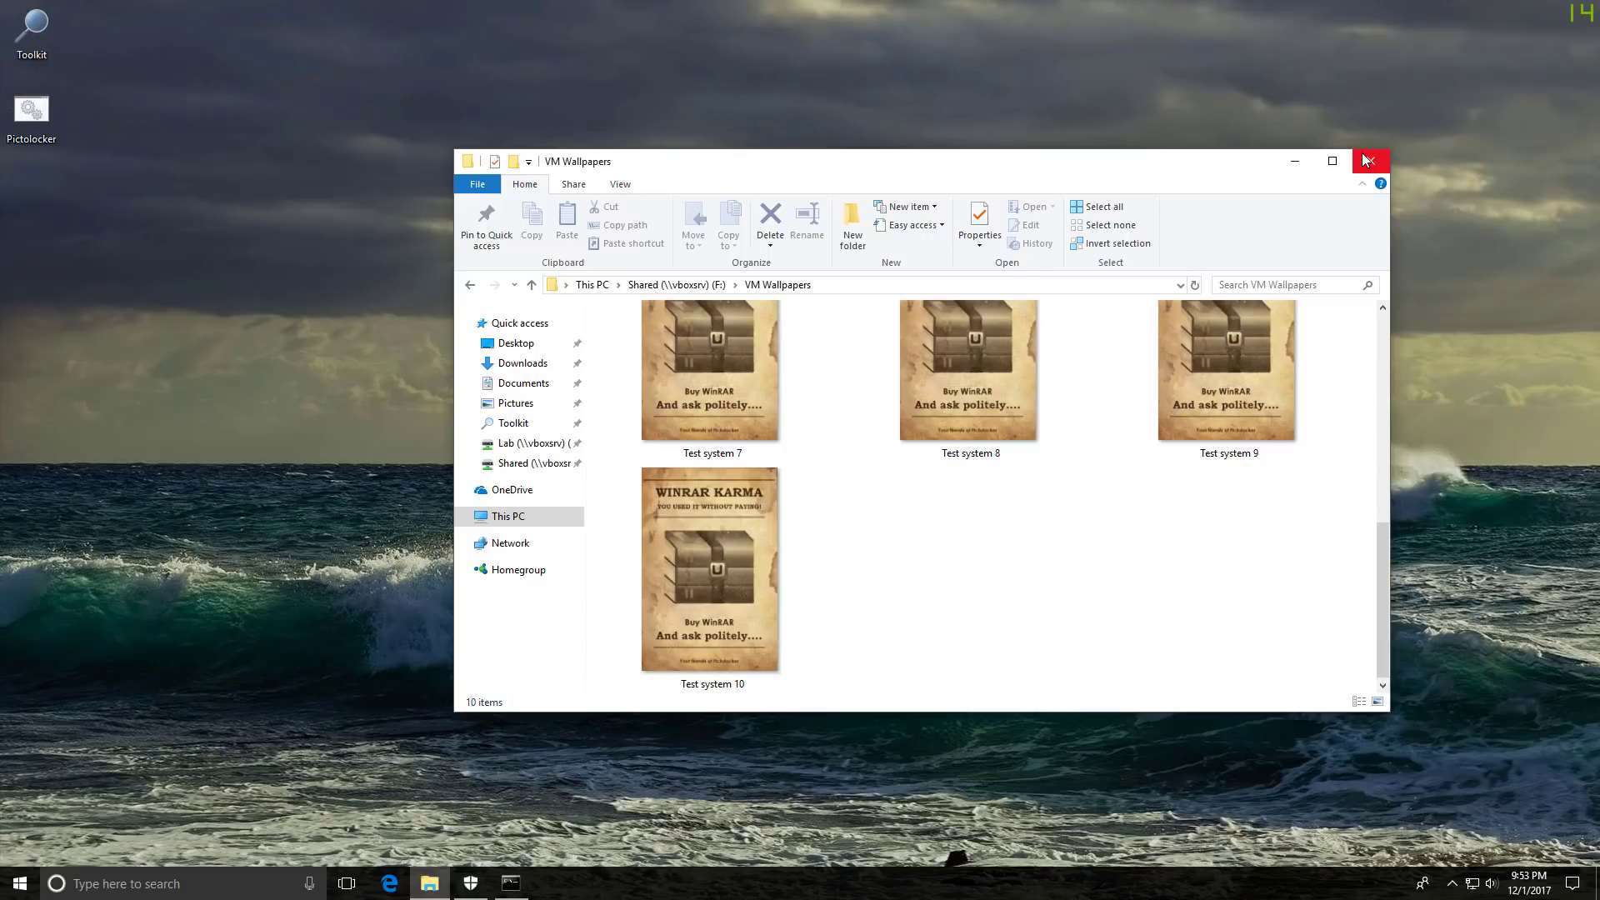
- Close the VM Wallpapers window and bring up Windows Defender's Protected folders list
click(1367, 160)
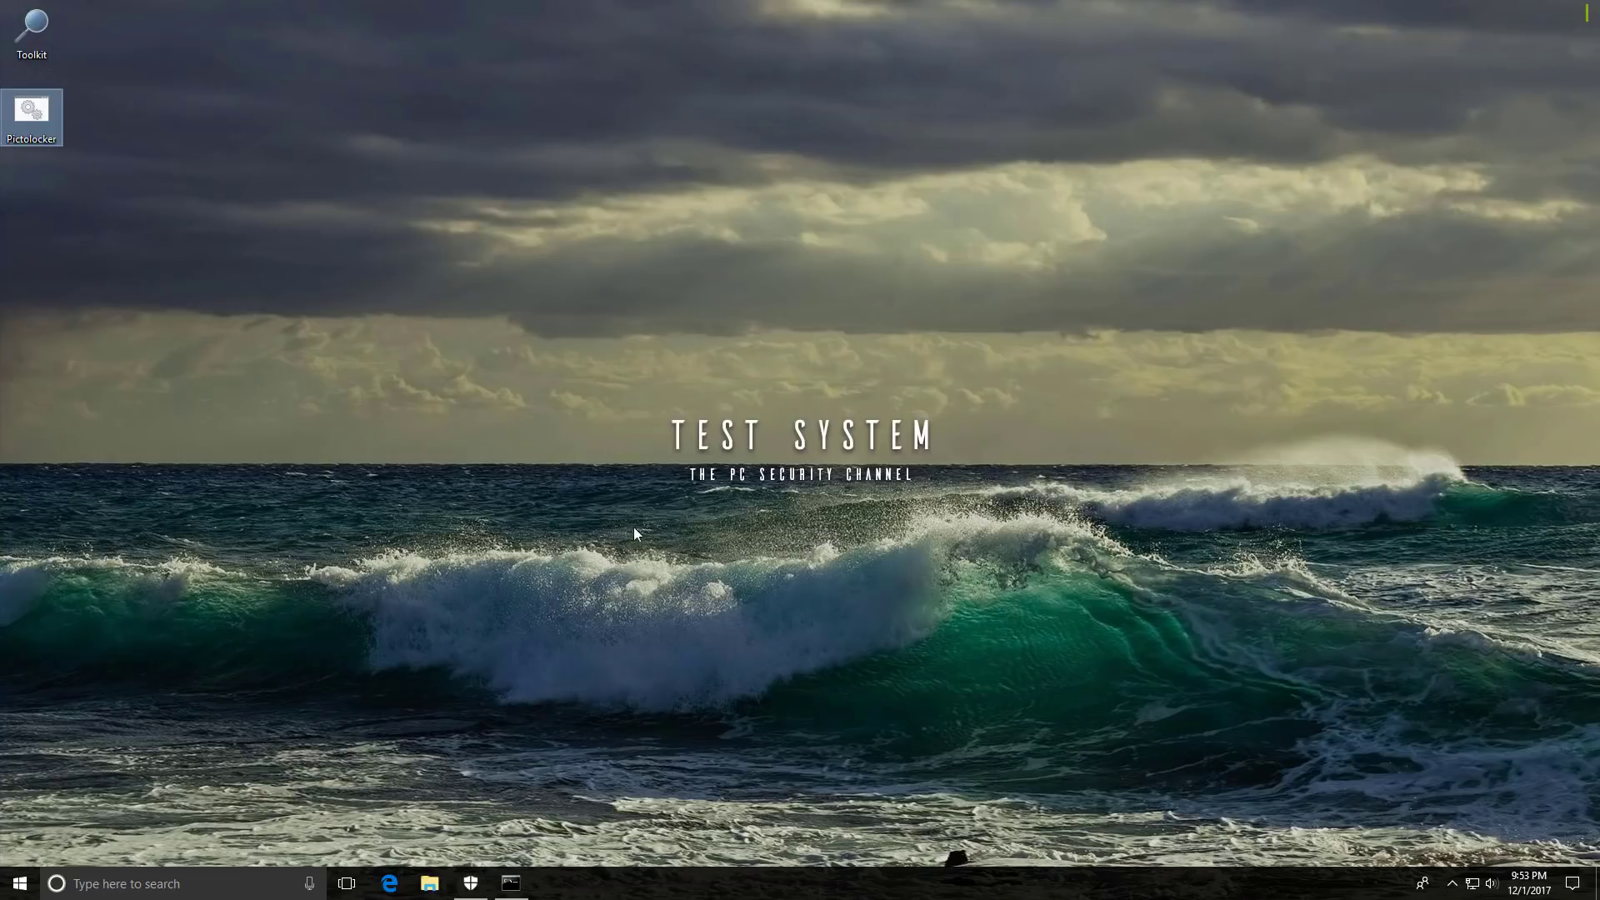
click(471, 883)
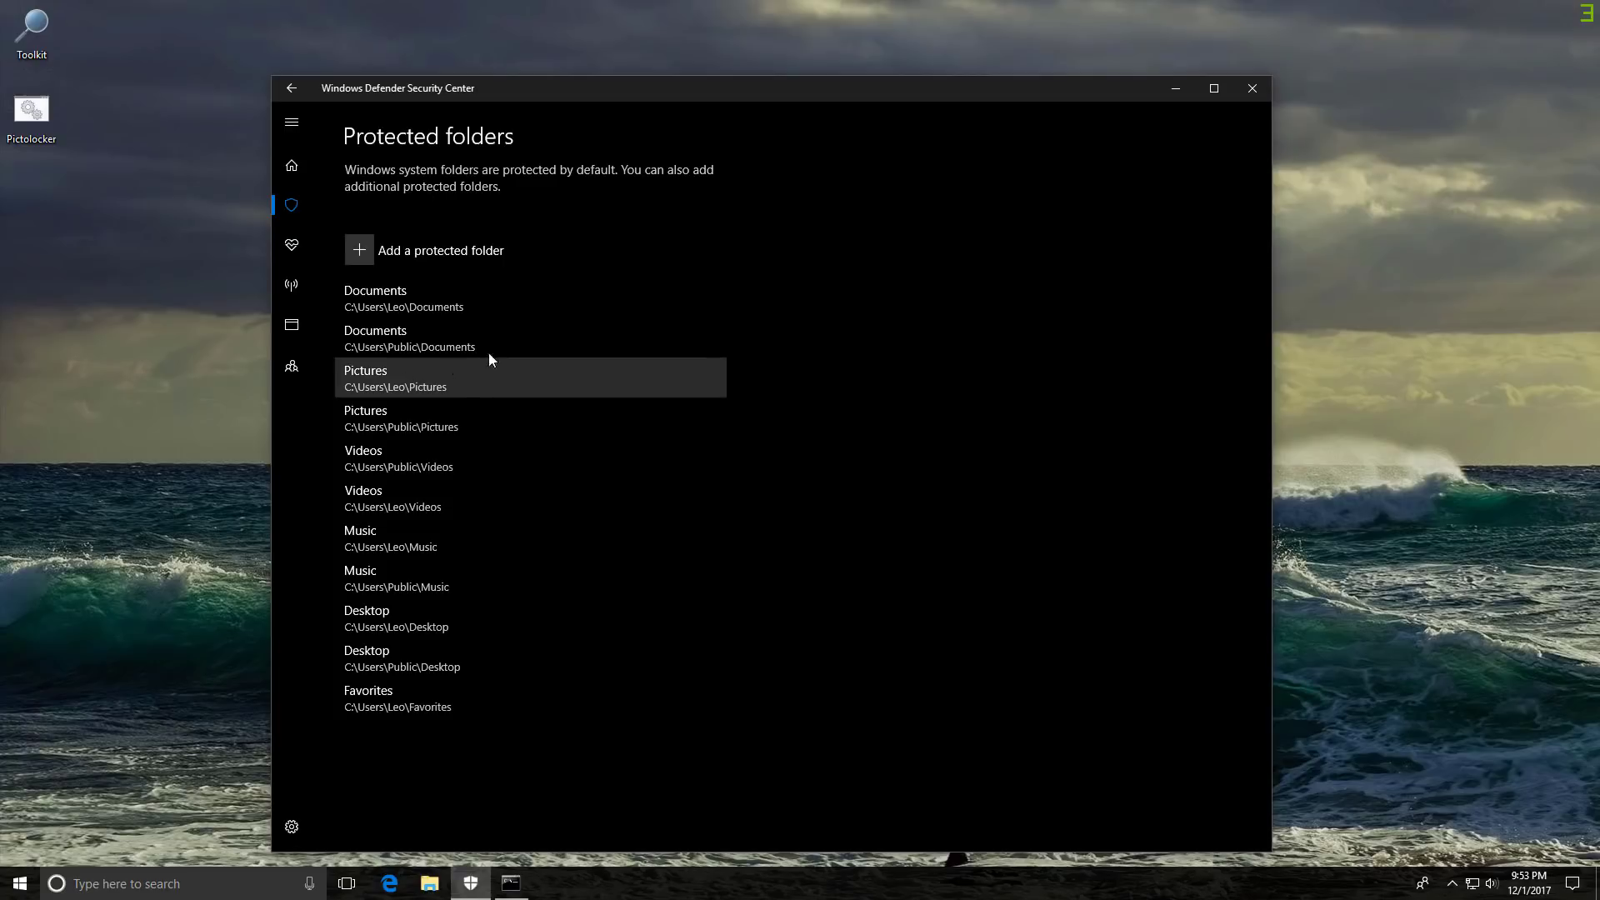
- Close Windows Defender Security Center, then launch File Explorer from the taskbar
click(1249, 82)
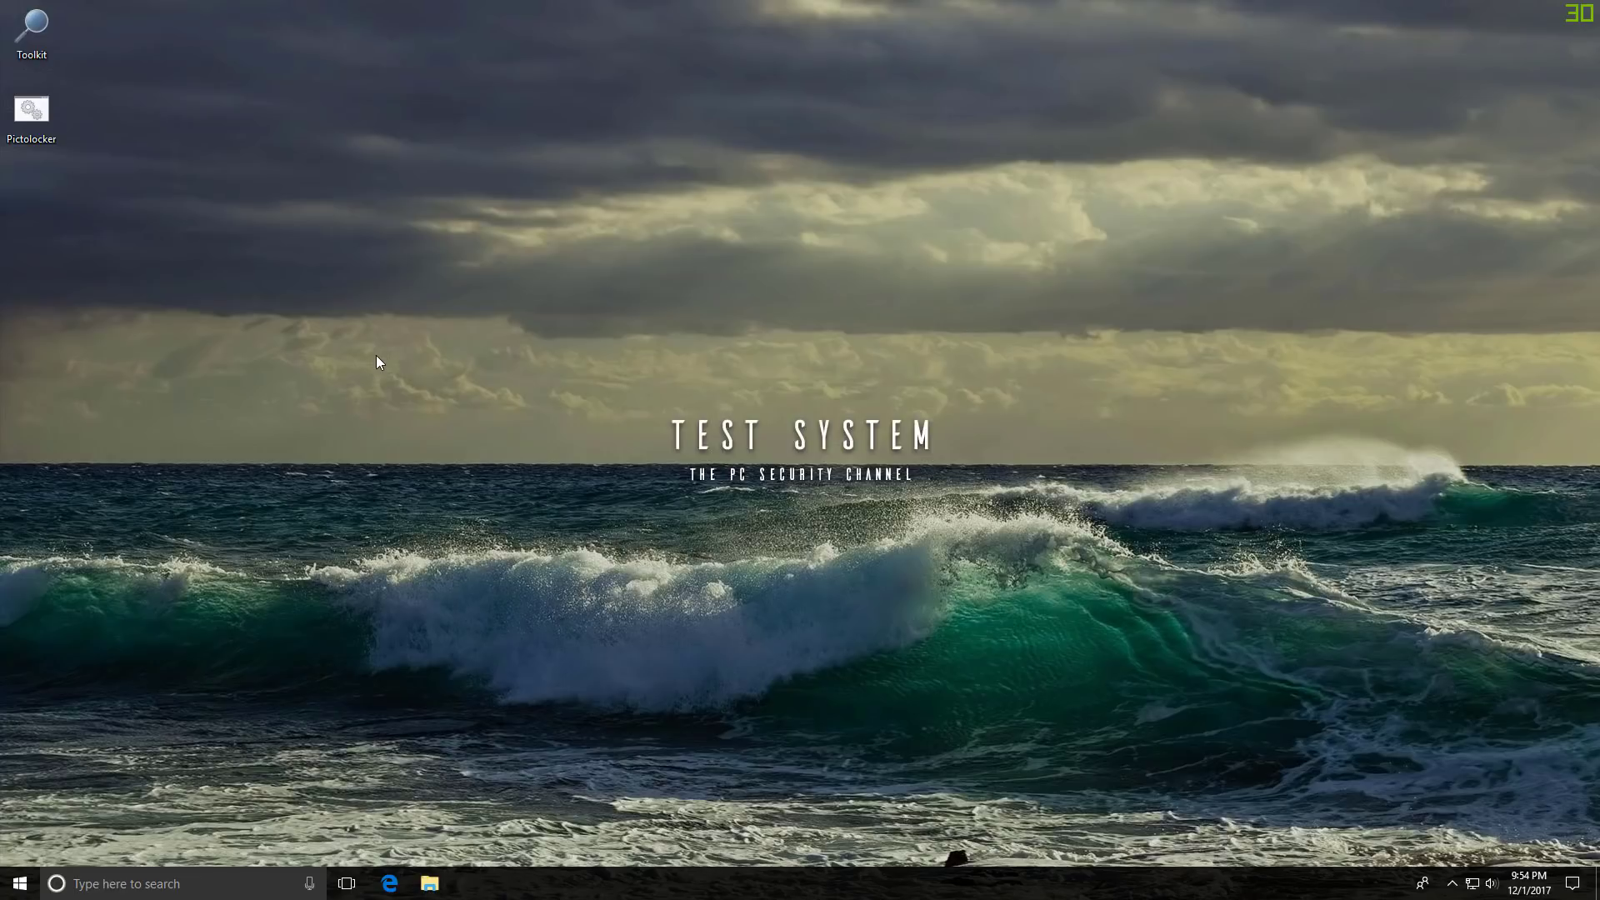
click(429, 884)
- Launch Windows Defender Security Center via a Start search for 'wind' and review its Virus & threat protection settings
key(super)
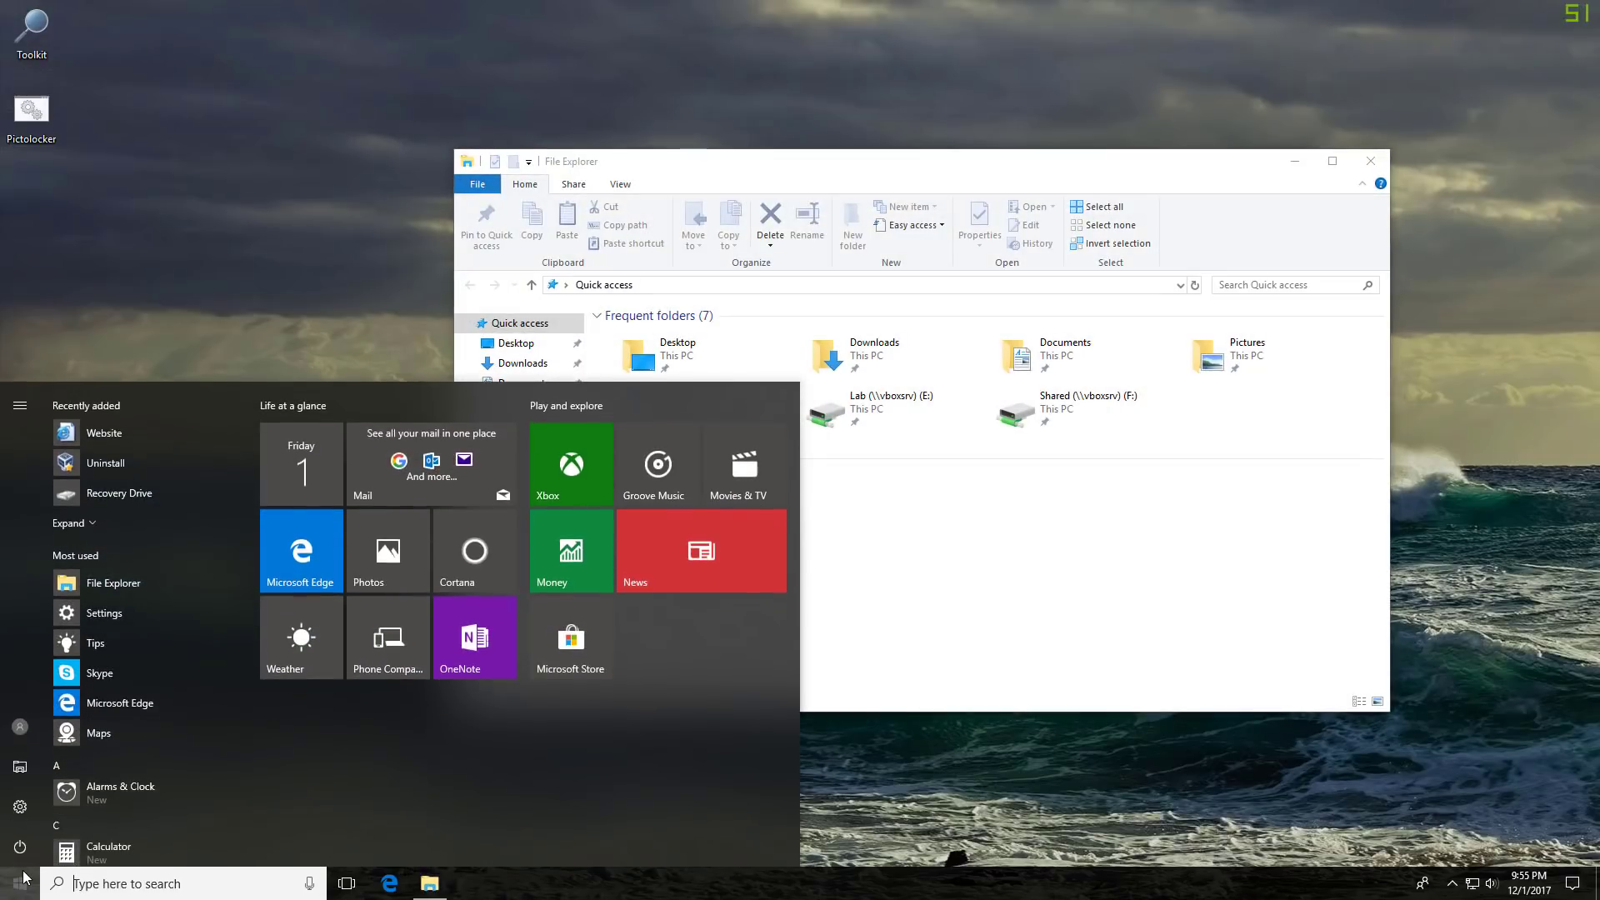
text(wind)
key(Return)
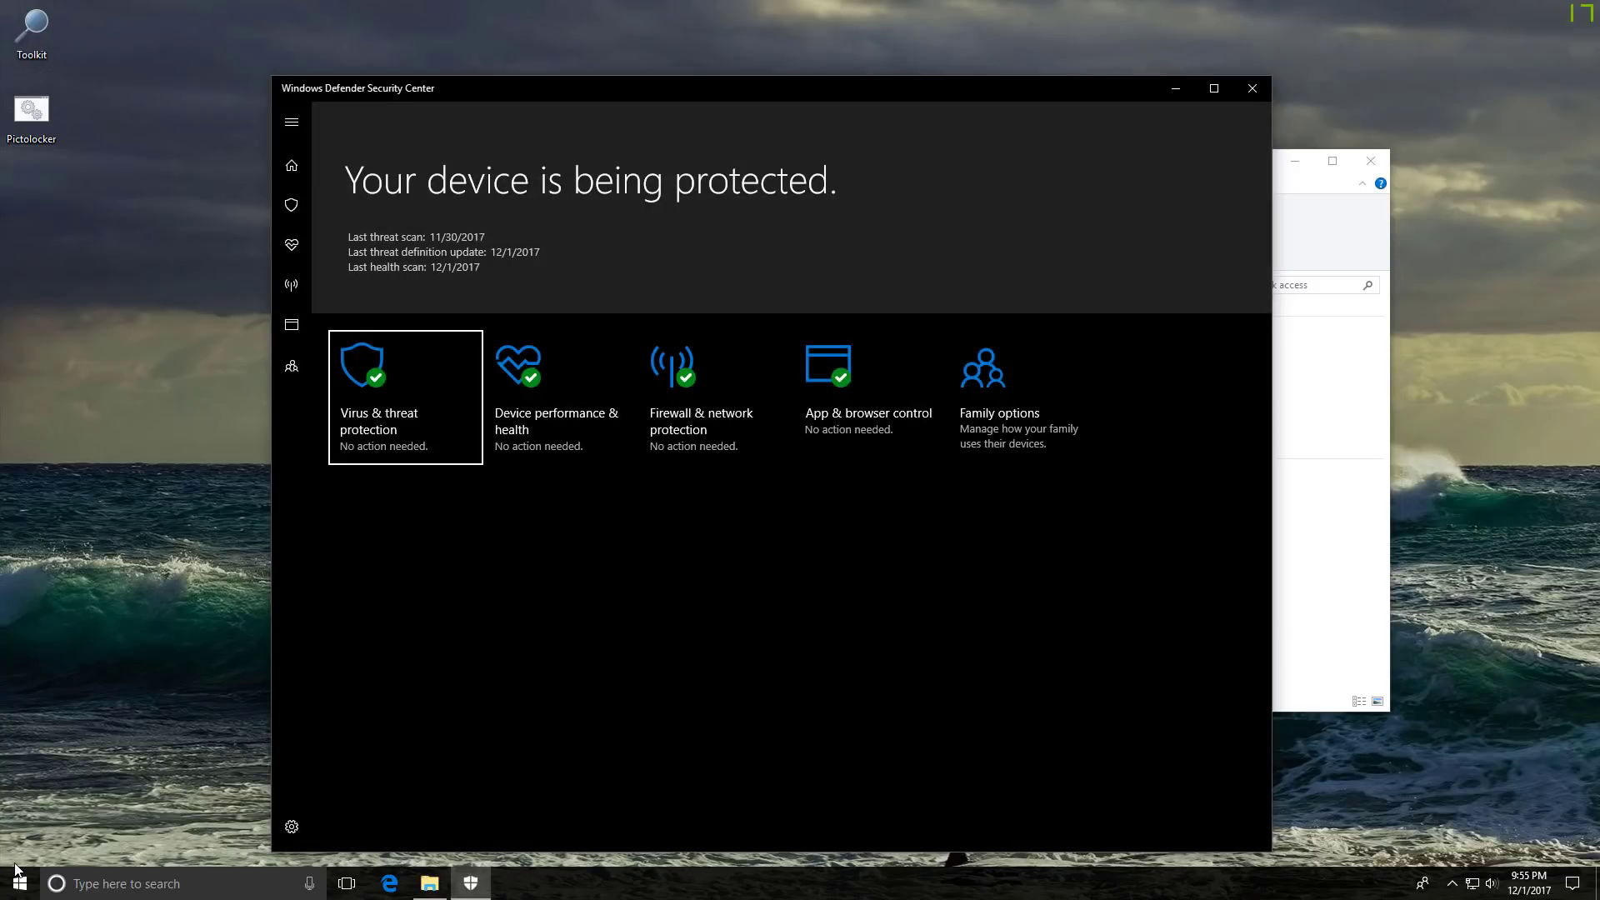
click(365, 437)
scroll(421, 550, down, 2)
scroll(421, 550, up, 2)
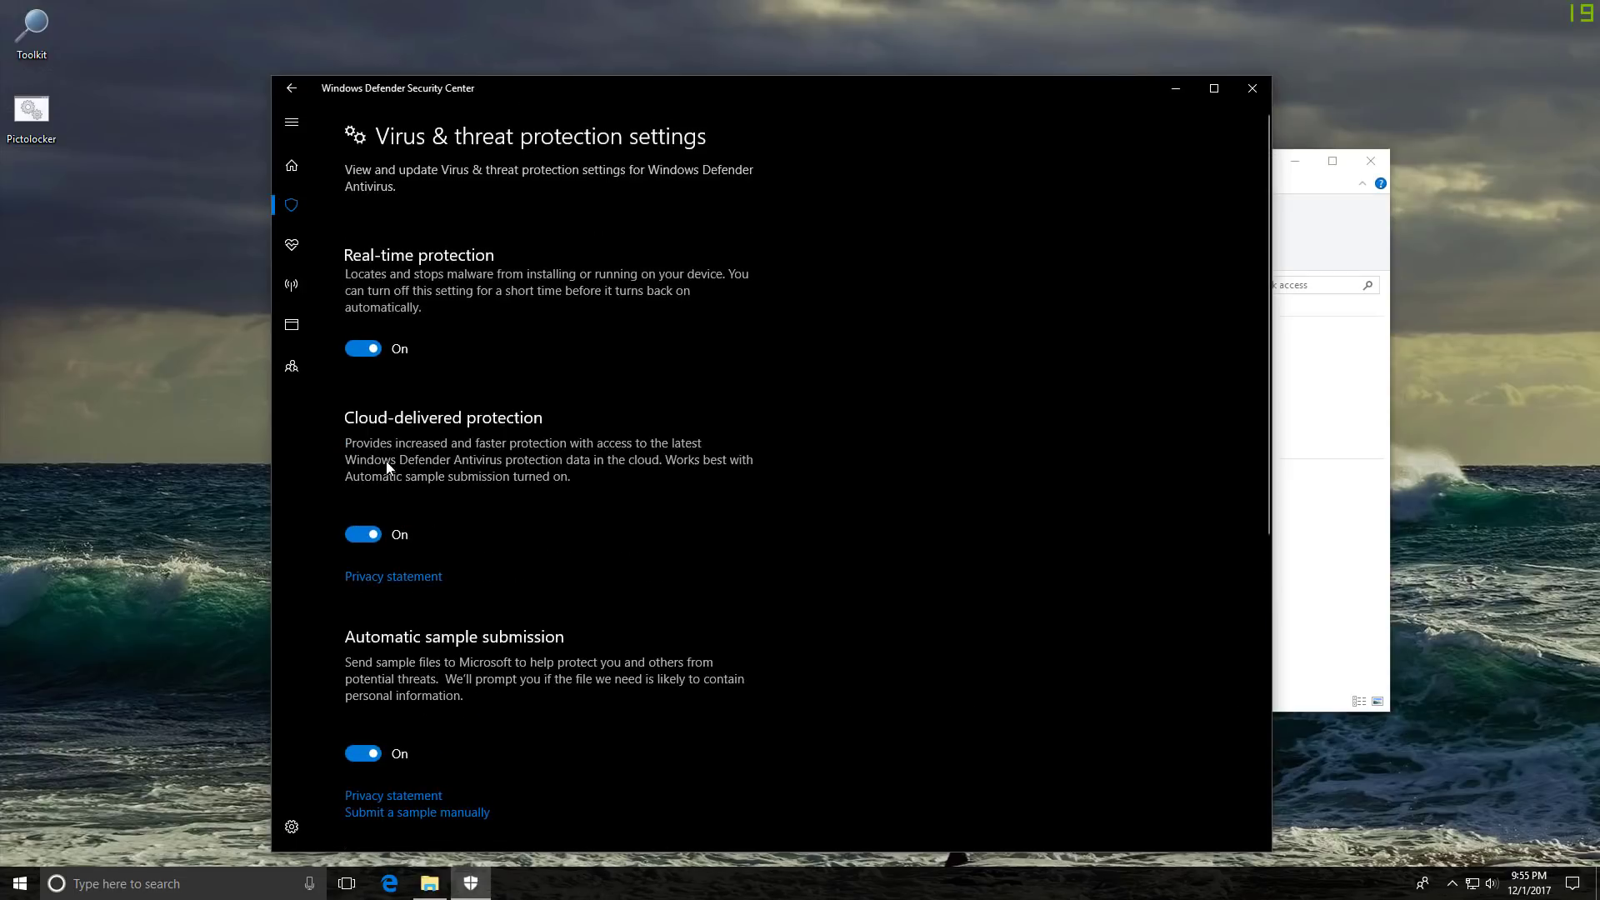
scroll(392, 471, down, 3)
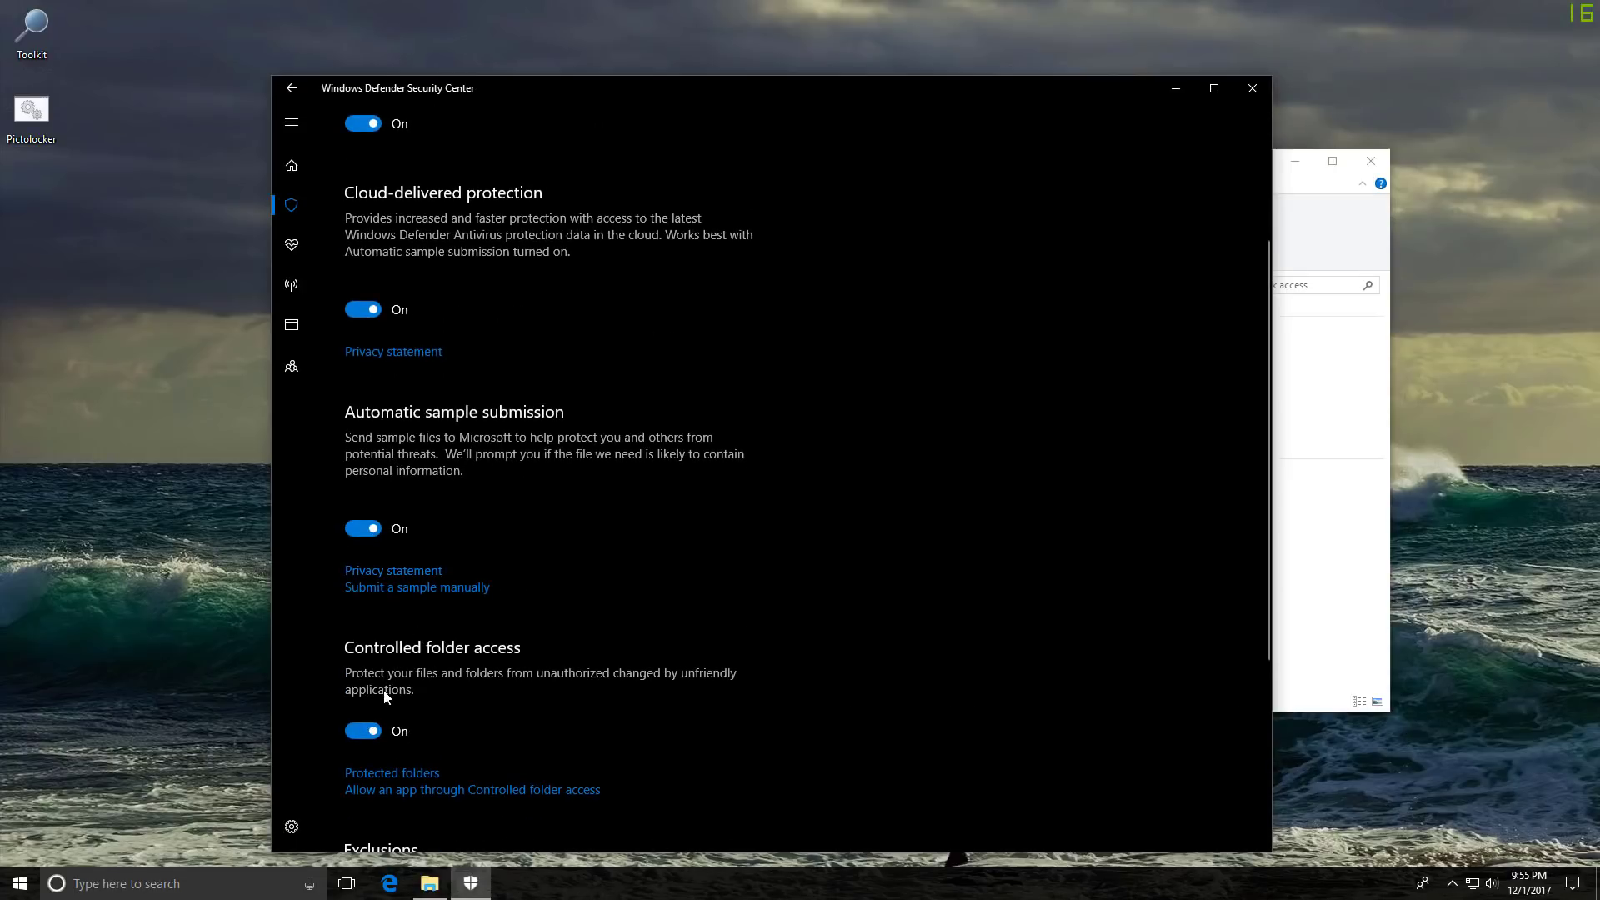
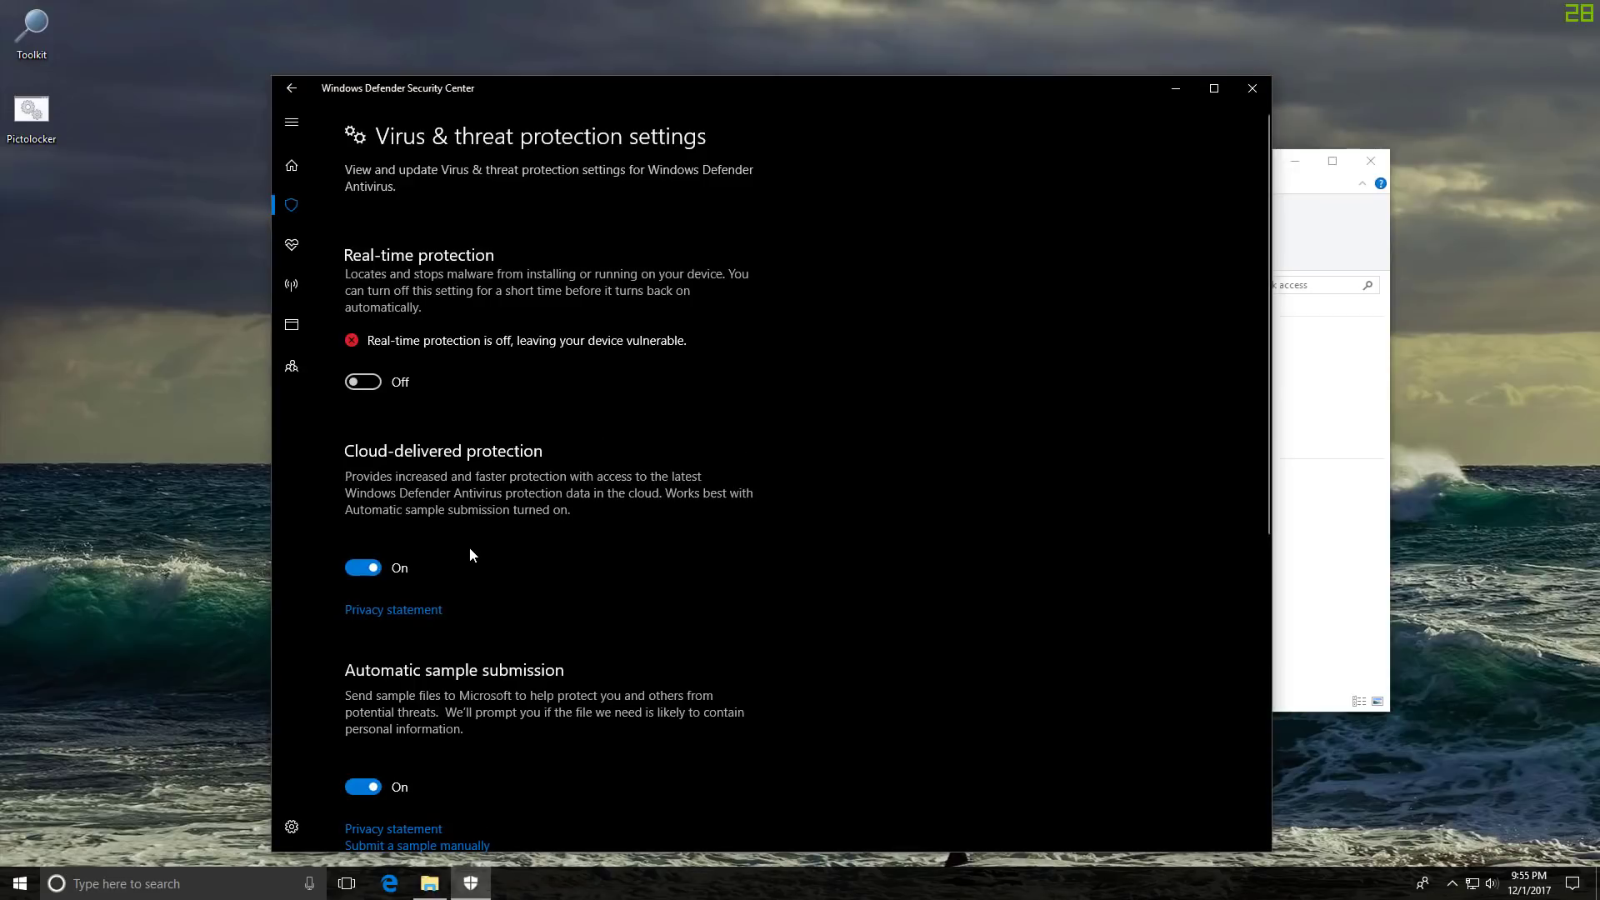
- Close Windows Defender Security Center with real-time protection still off, leaving File Explorer at Quick access
scroll(433, 517, down, 4)
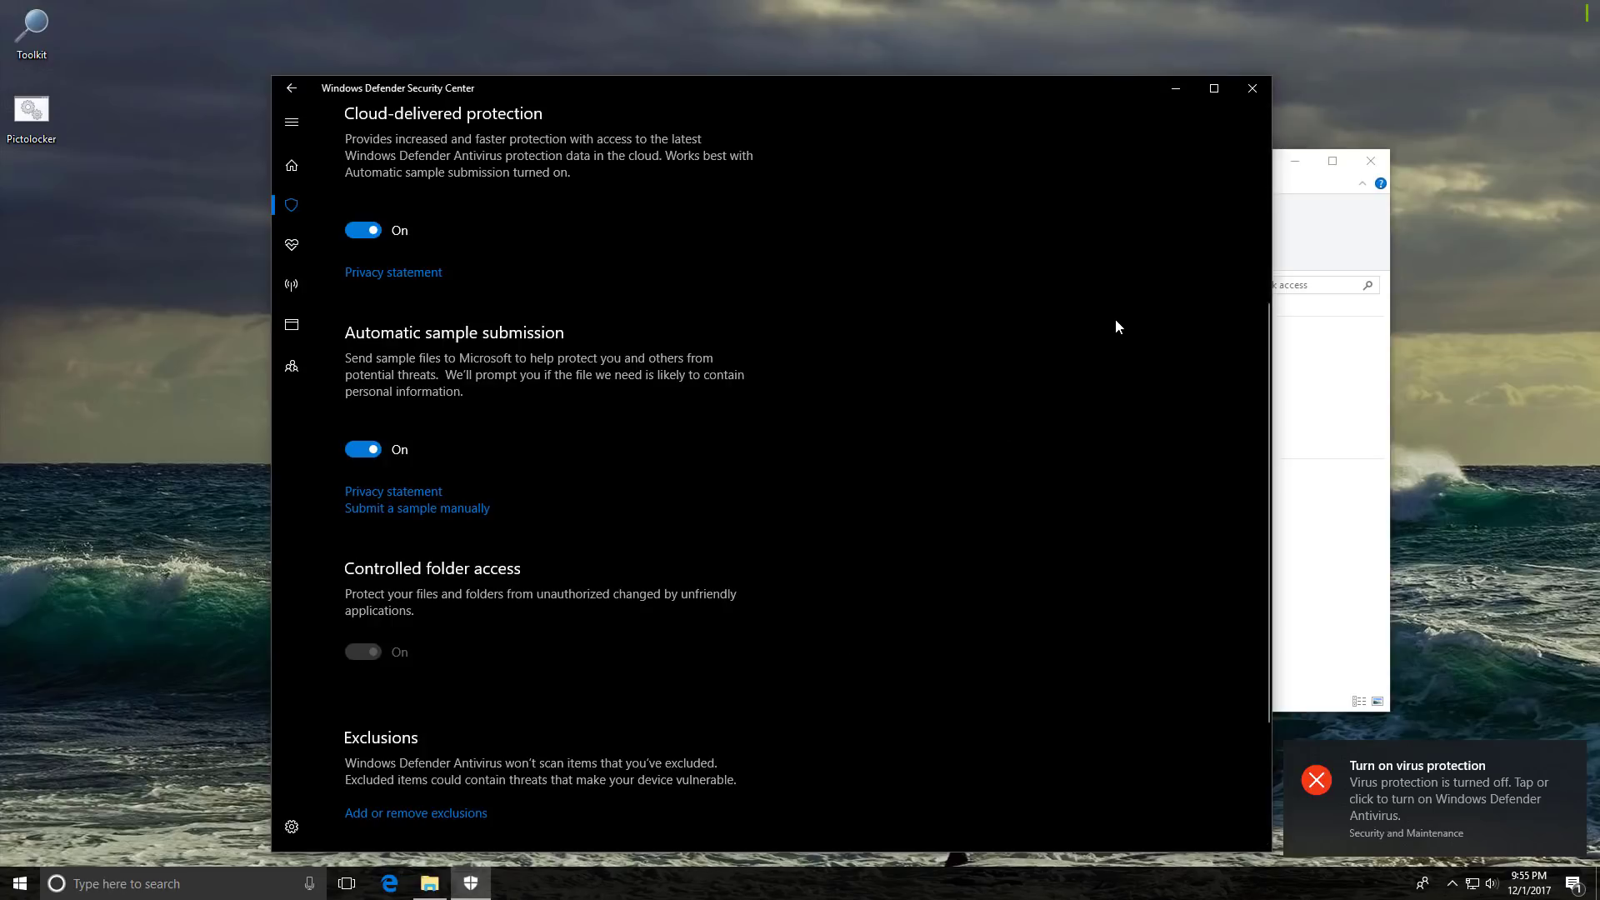
click(1252, 88)
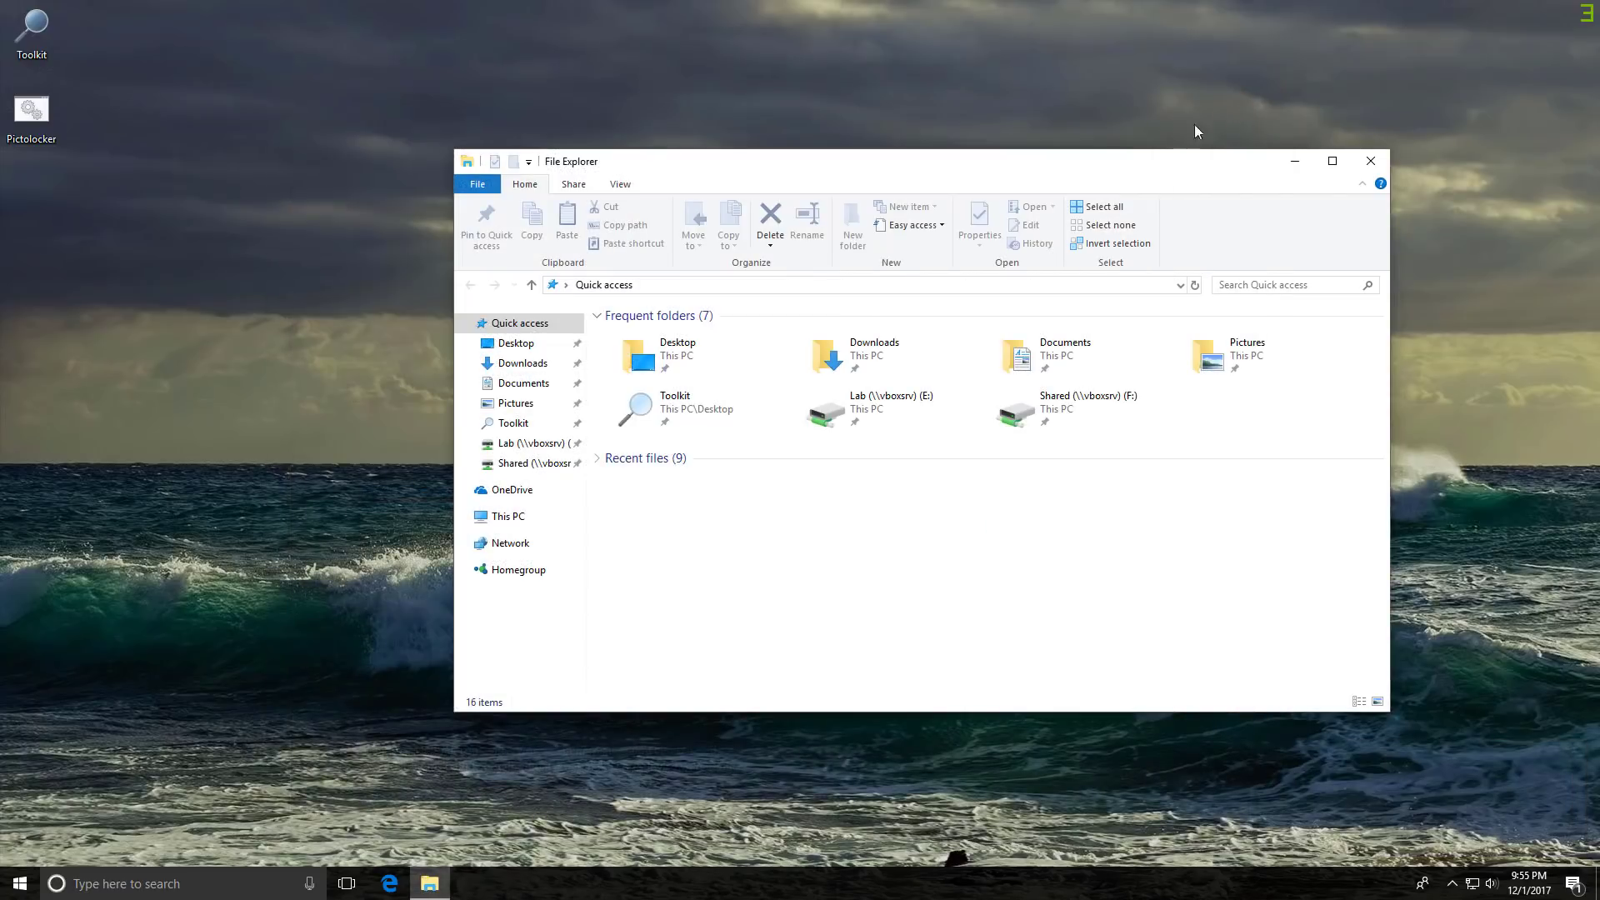
- Copy AdamLocker.pdf from the Ransomware folder on Lab (E:) to the desktop, then close that window
click(530, 443)
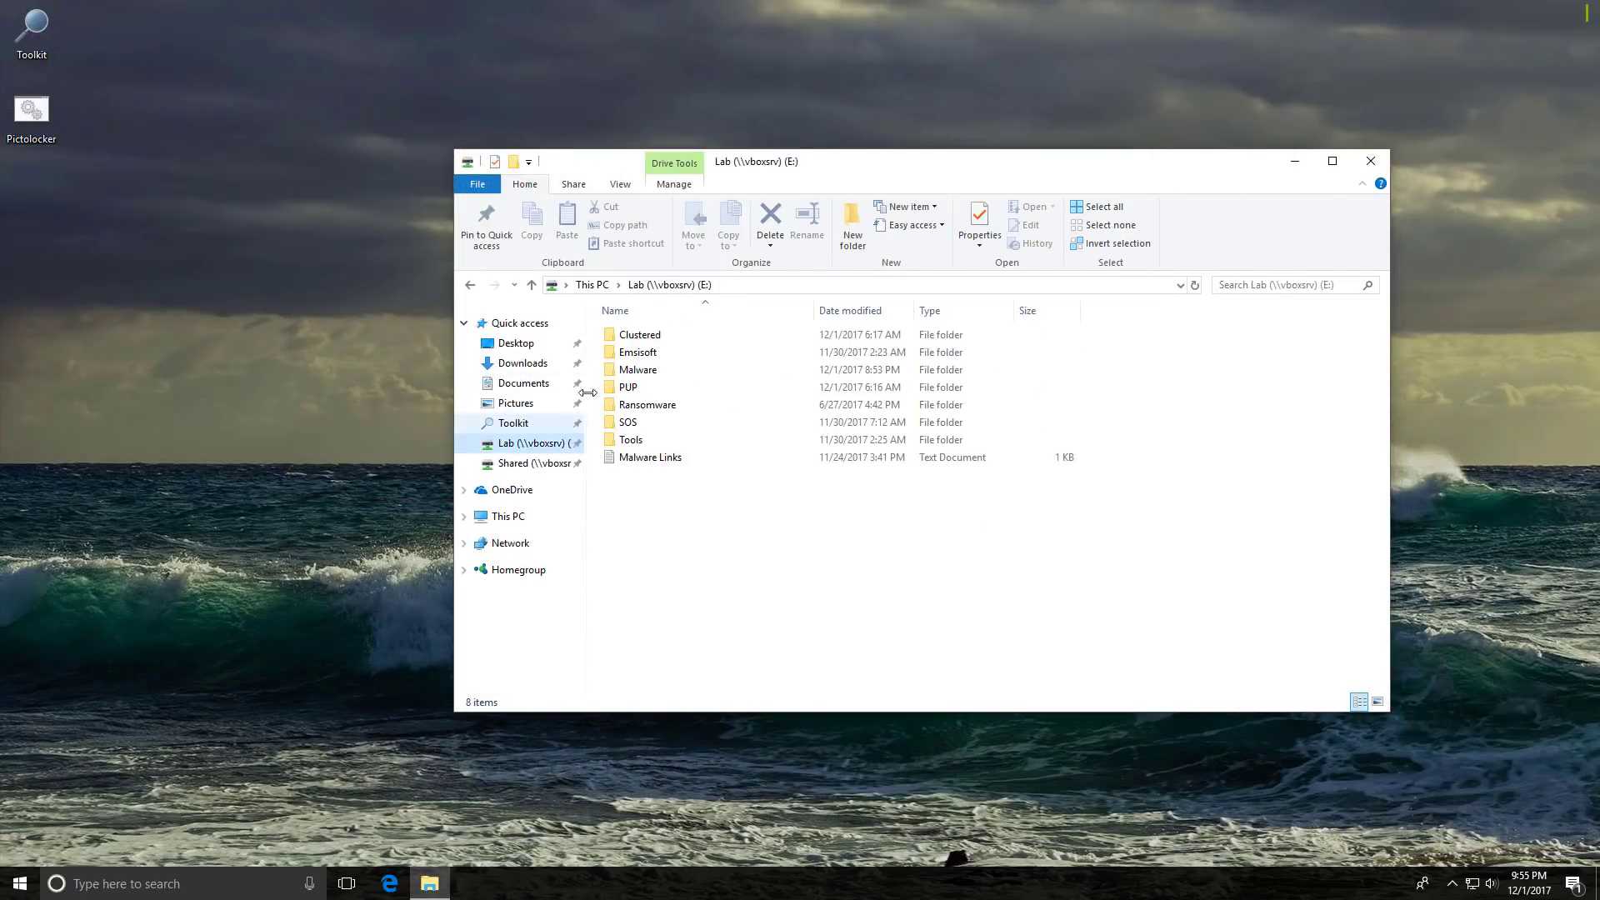
double_click(646, 369)
drag(654, 351, 51, 201)
click(1371, 161)
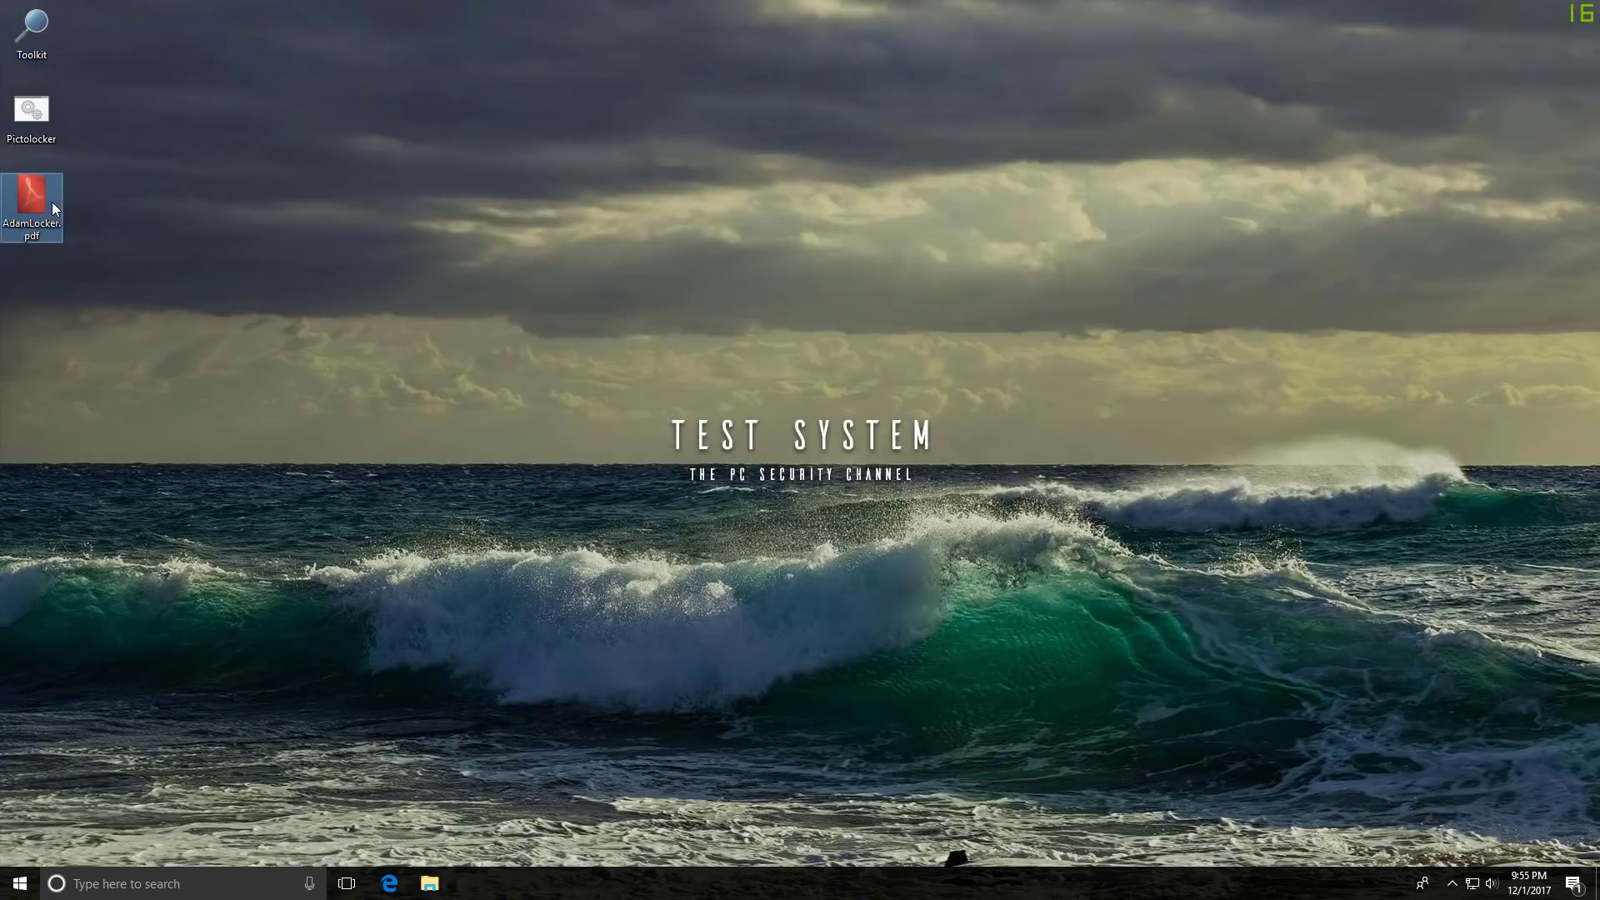
- Reopen File Explorer on the Pictures folder showing its ten Test system images
click(430, 884)
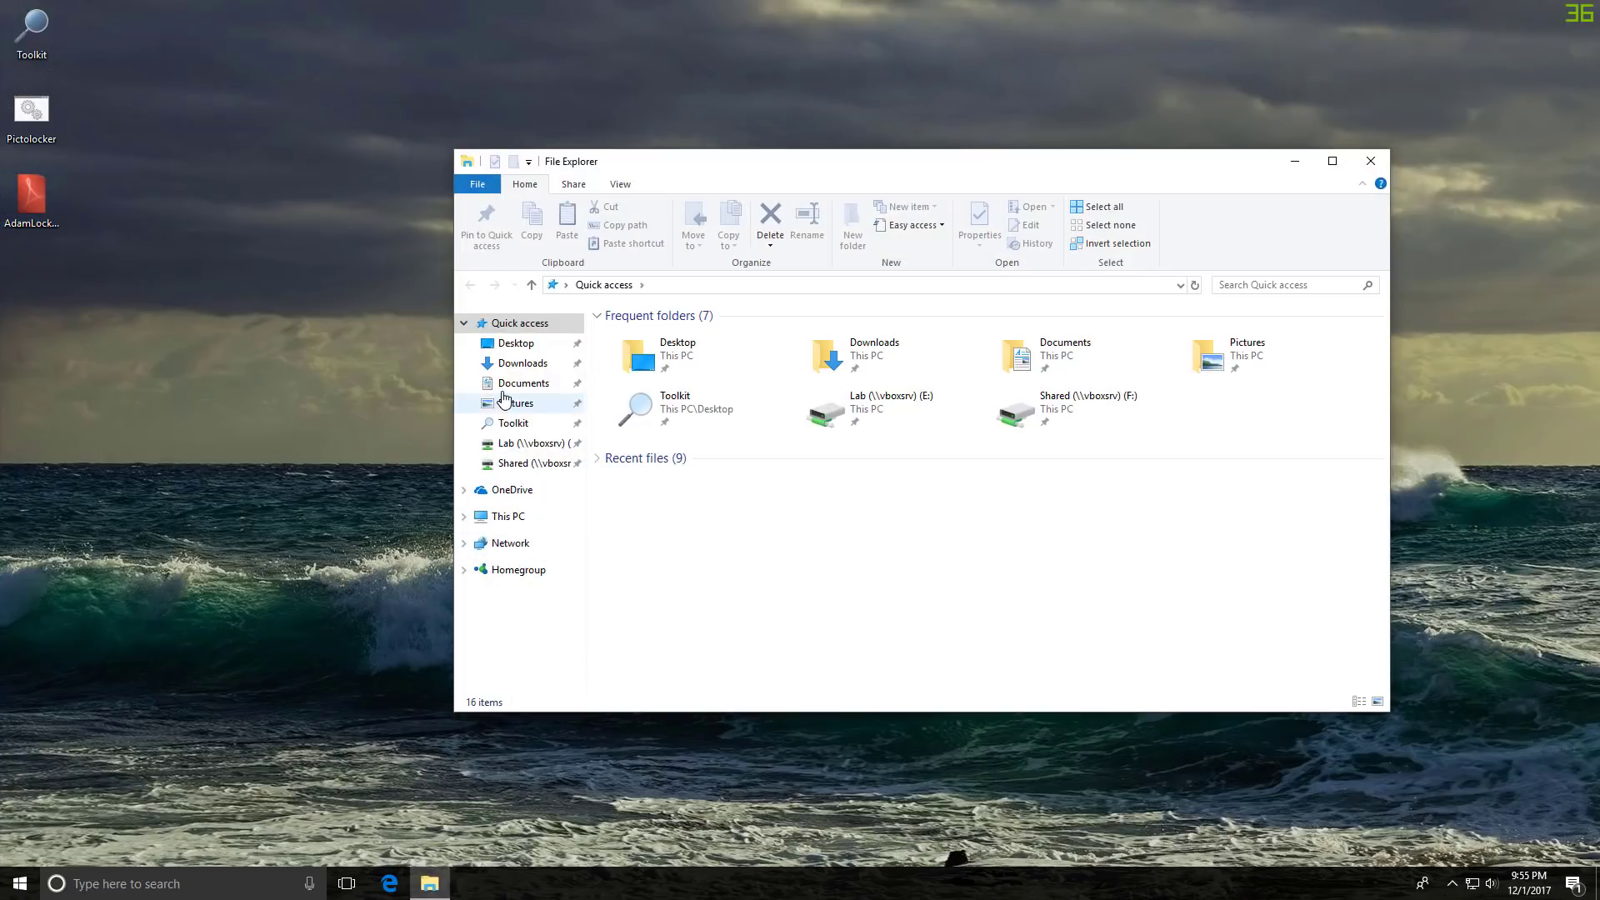
click(505, 401)
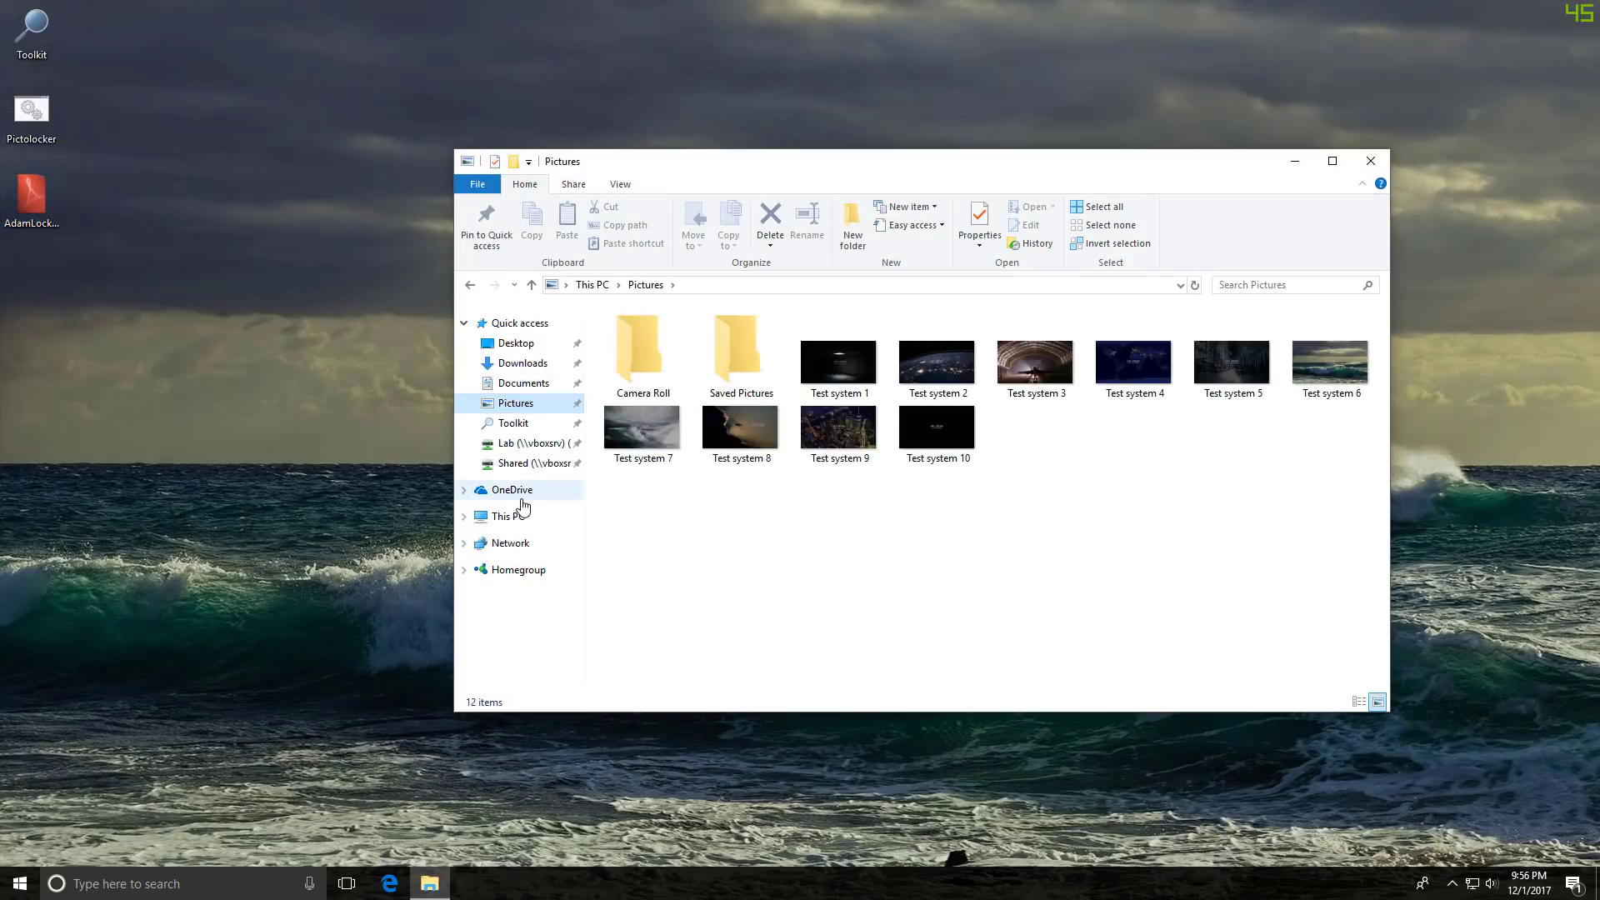
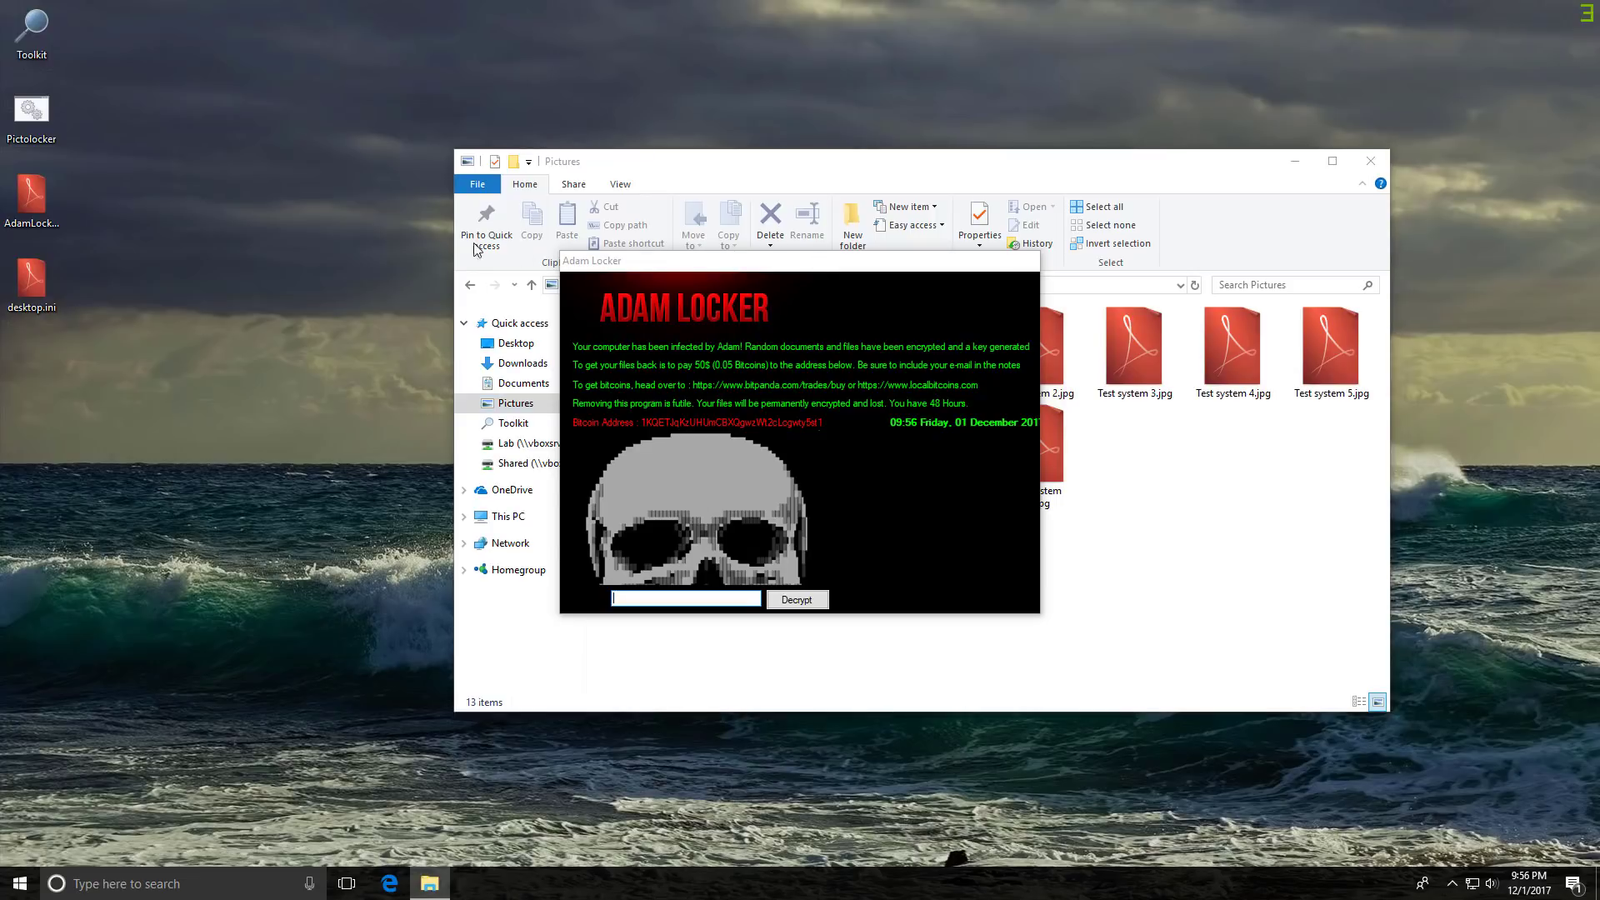
- Drag the Adam Locker ransom note left and bring the Pictures folder to the front
drag(811, 284, 379, 256)
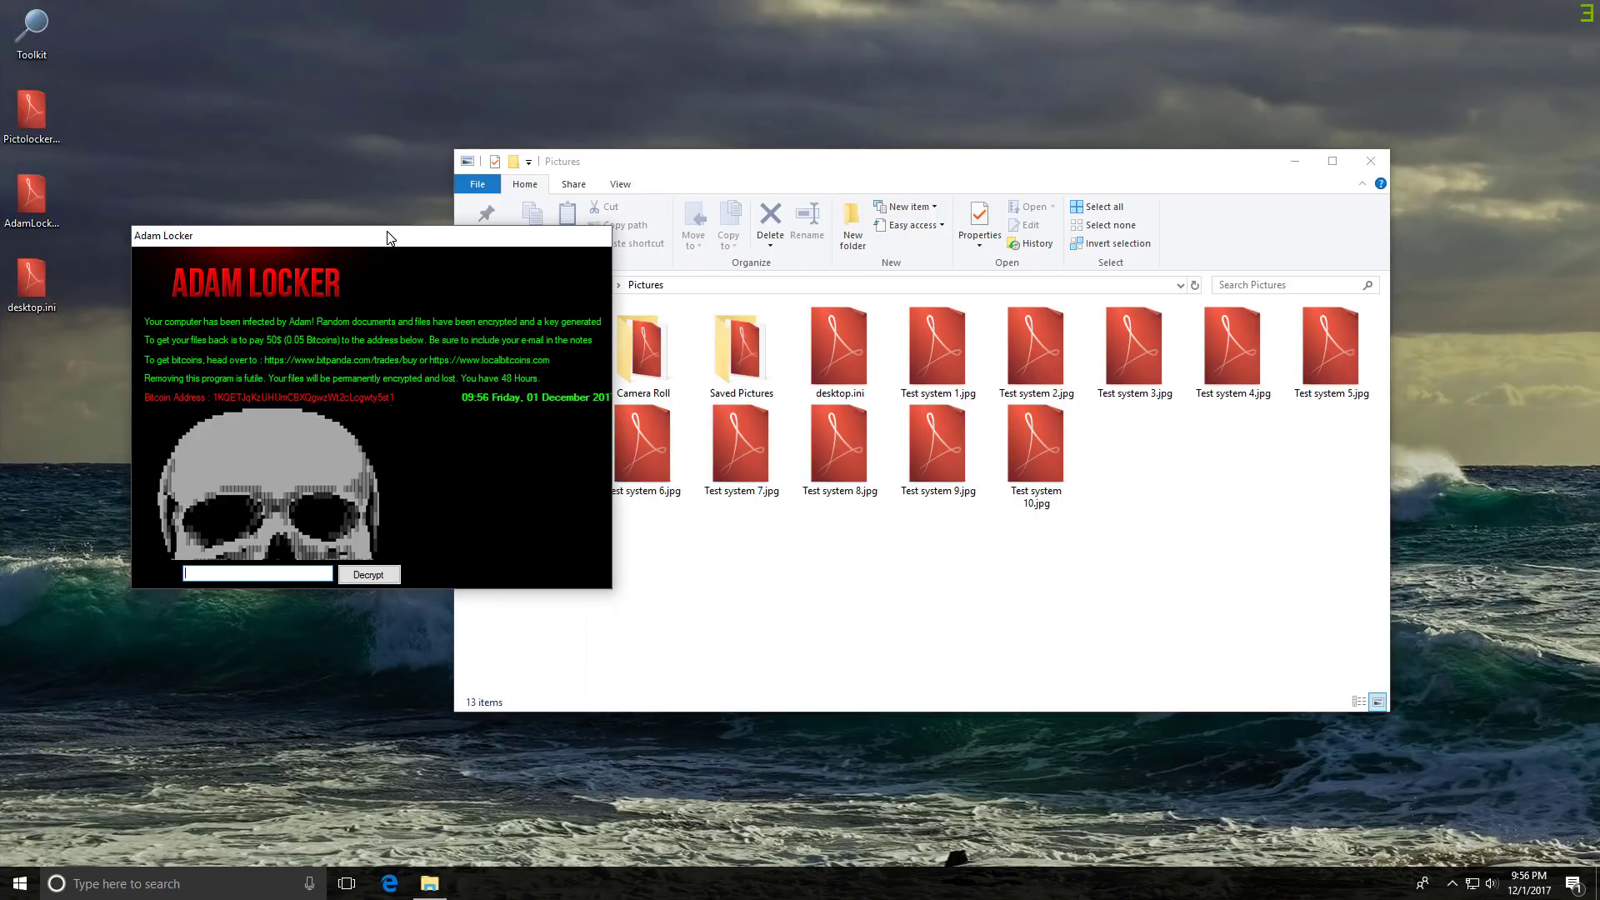
click(875, 512)
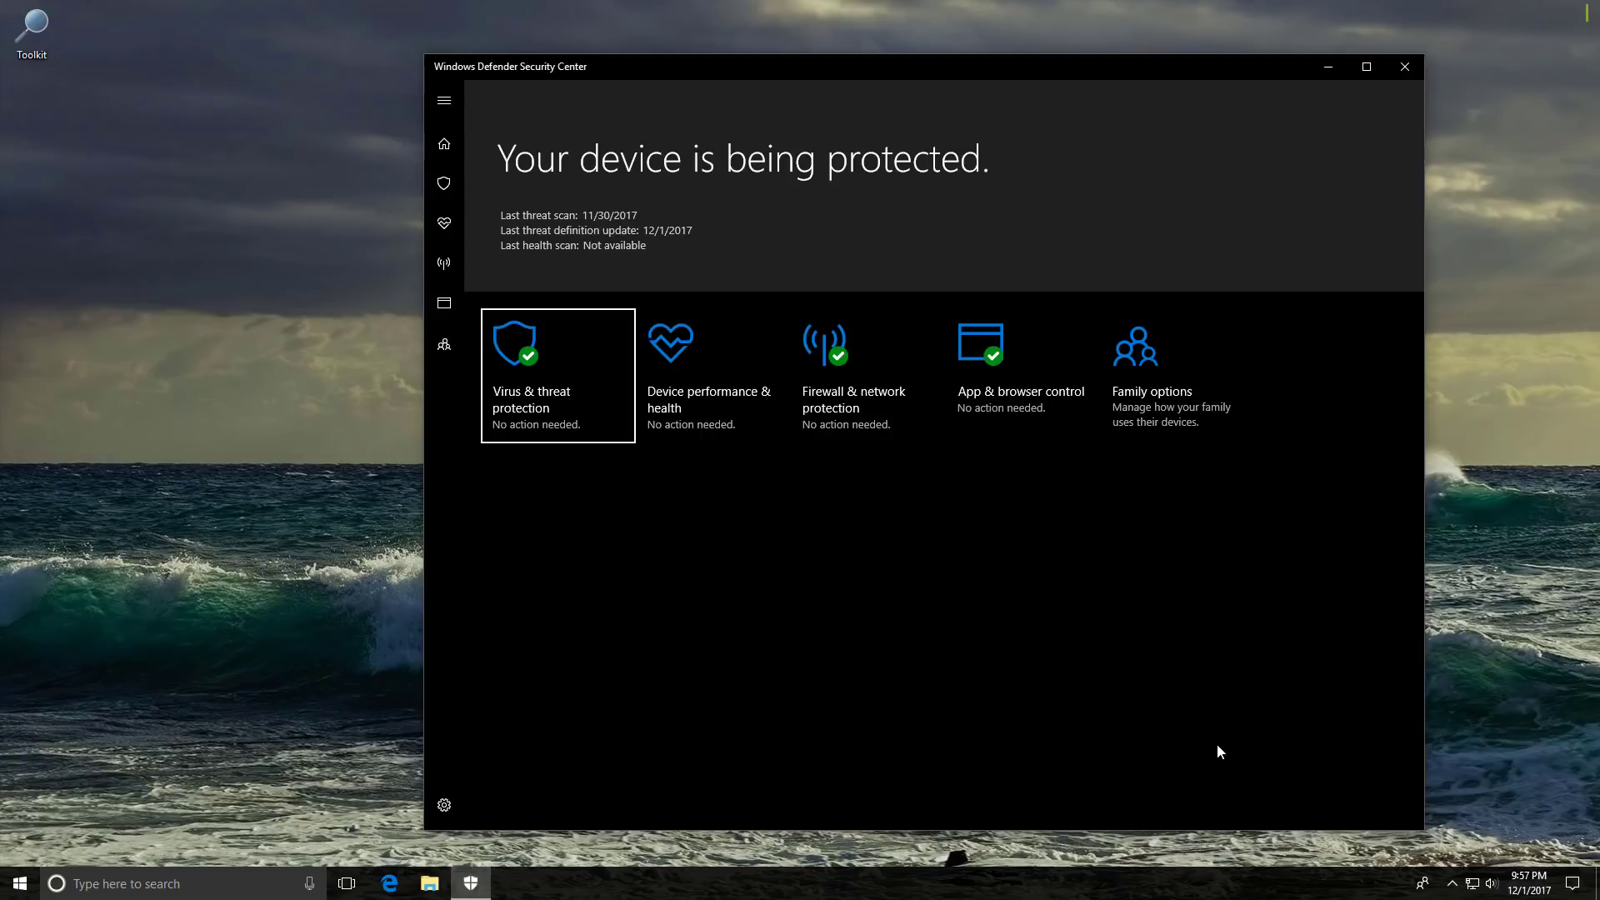
- Open Windows Defender Security Center from the taskbar to view its Home status tiles
click(1216, 745)
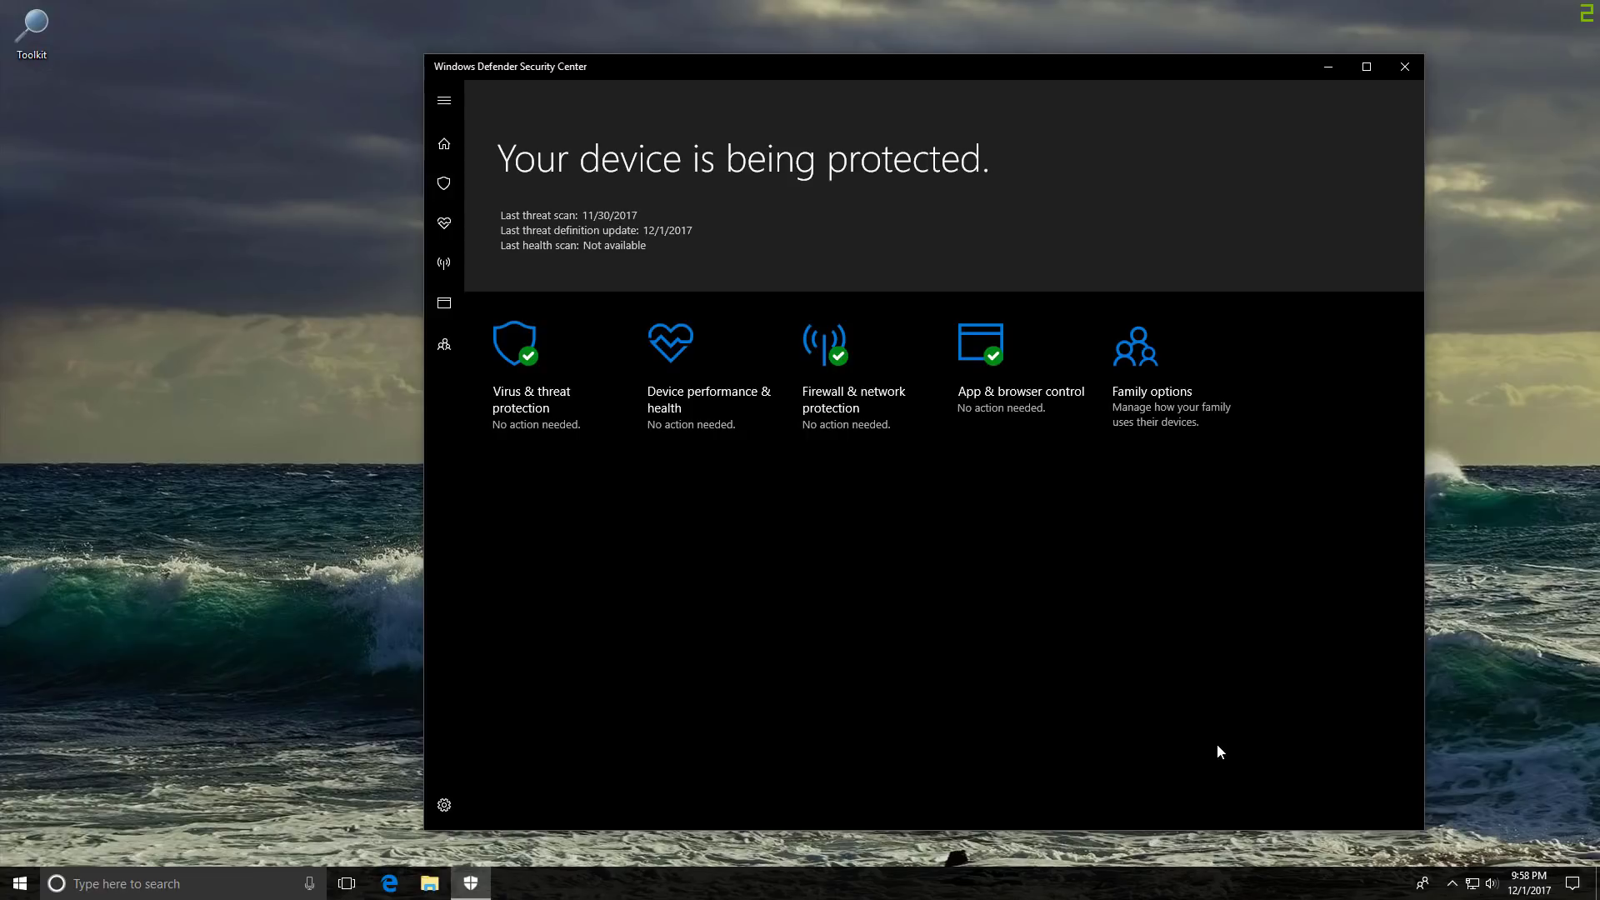